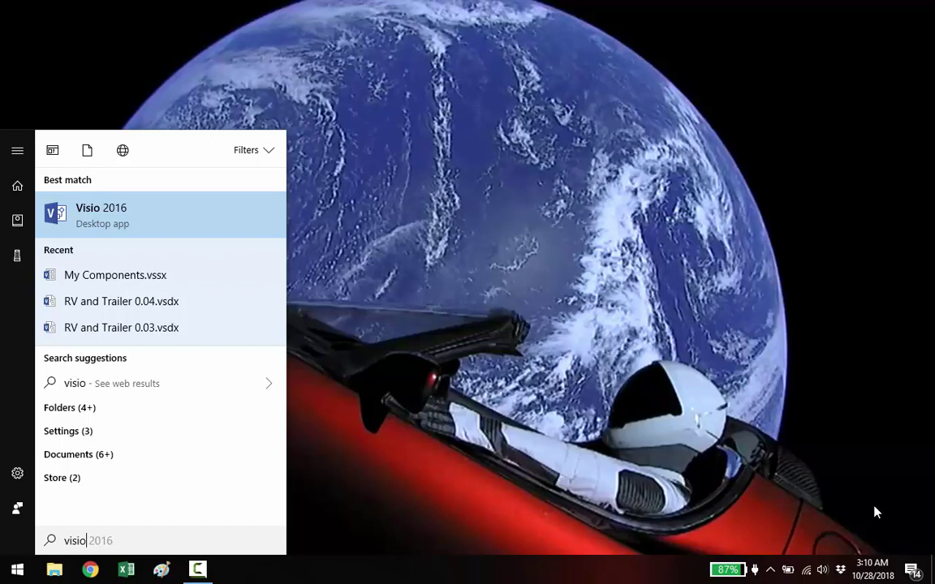
Launch the Visio 2016 desktop app from the Start menu search results
left_click(126, 231)
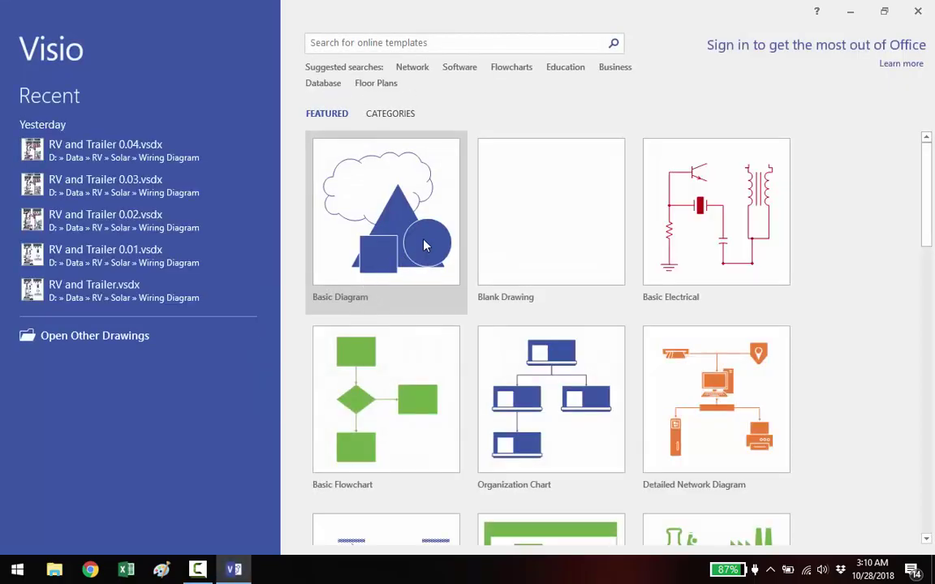
Create a Basic Diagram drawing and add a new empty US-units stencil, Stencil2
left_click(407, 242)
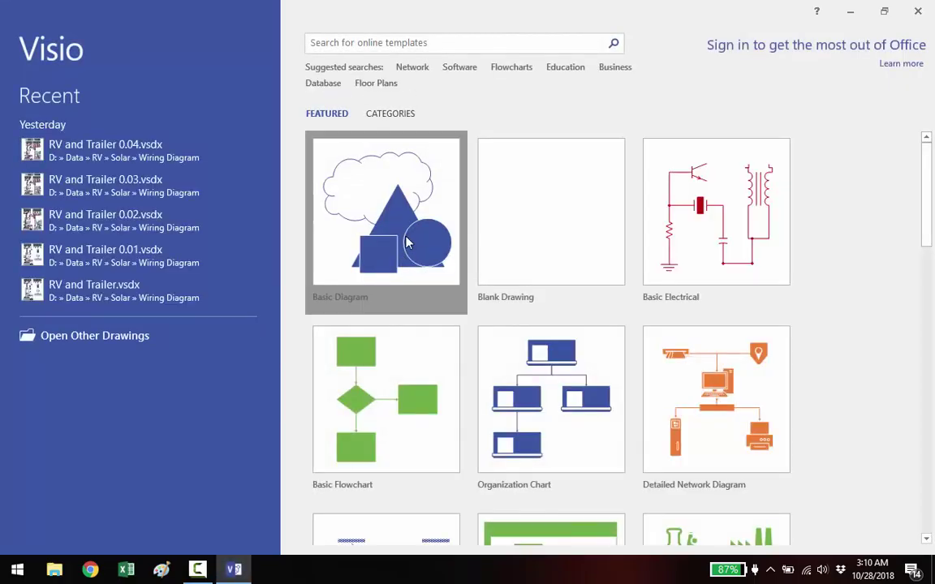
left_click(478, 355)
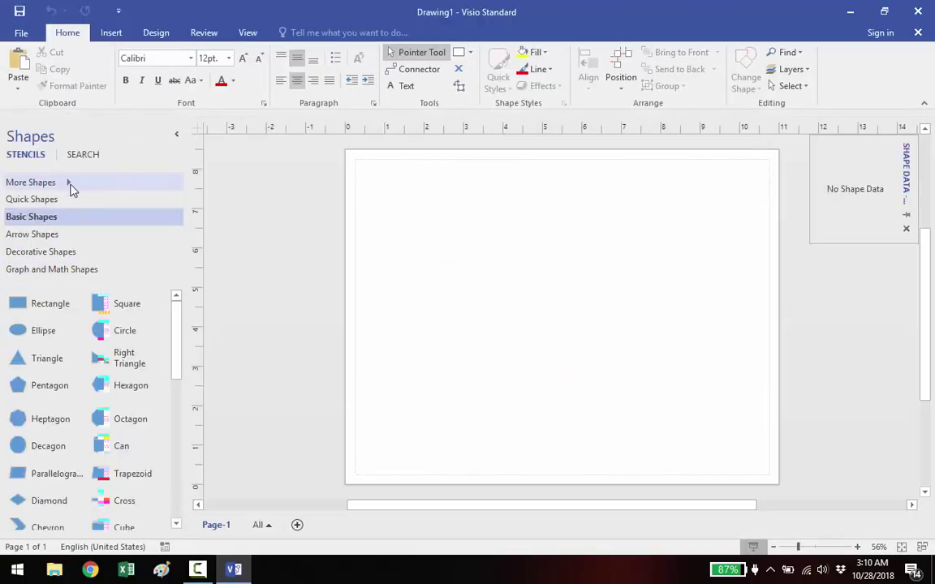
left_click(70, 186)
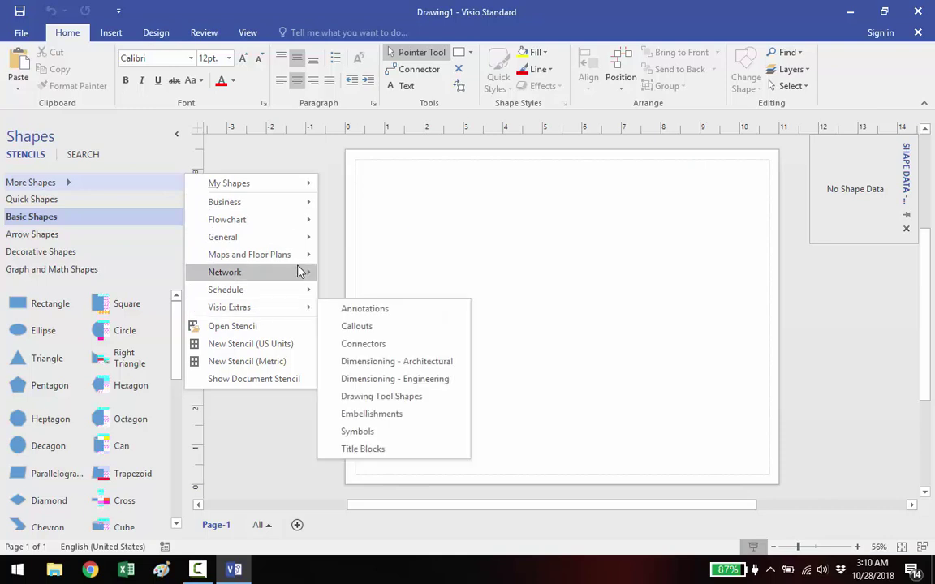
mouse_move(307, 276)
mouse_move(240, 206)
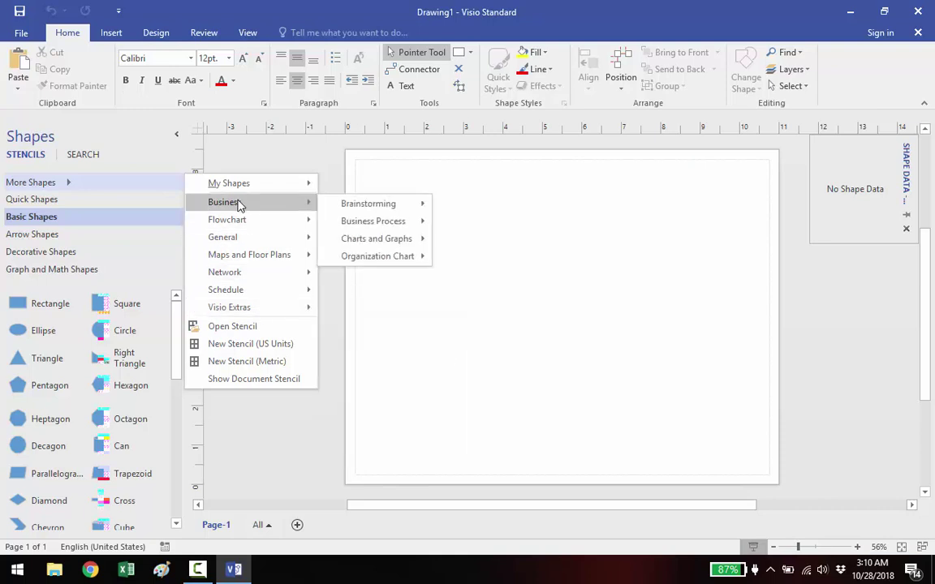
left_click(235, 348)
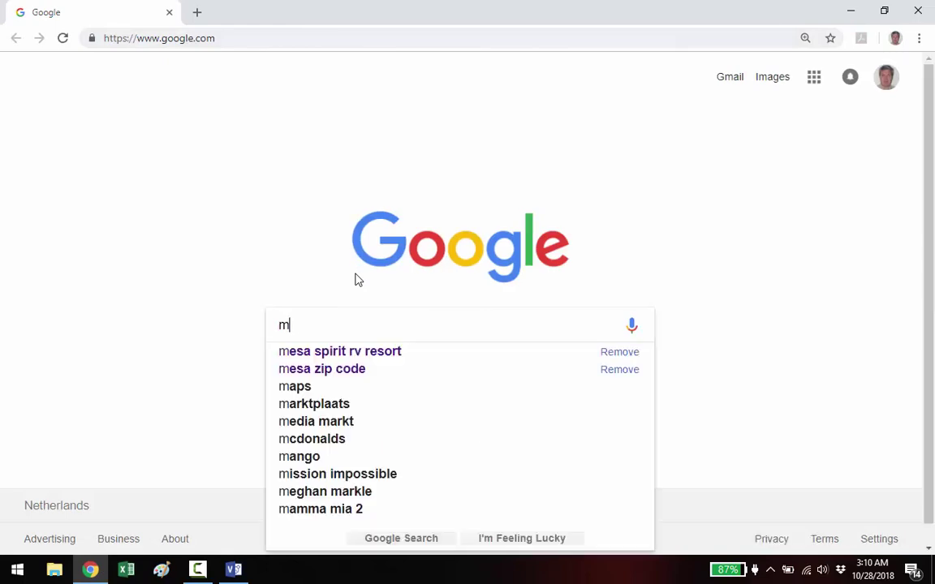
Search Google Images for 'morningstar tristar' and open the large TS-MPPT-60 preview
type("tar tristar")
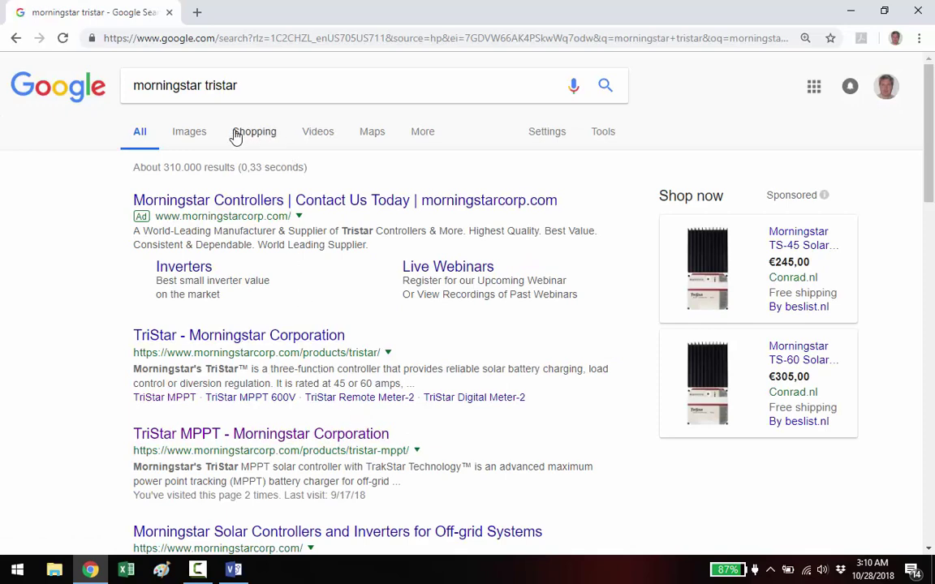
left_click(193, 138)
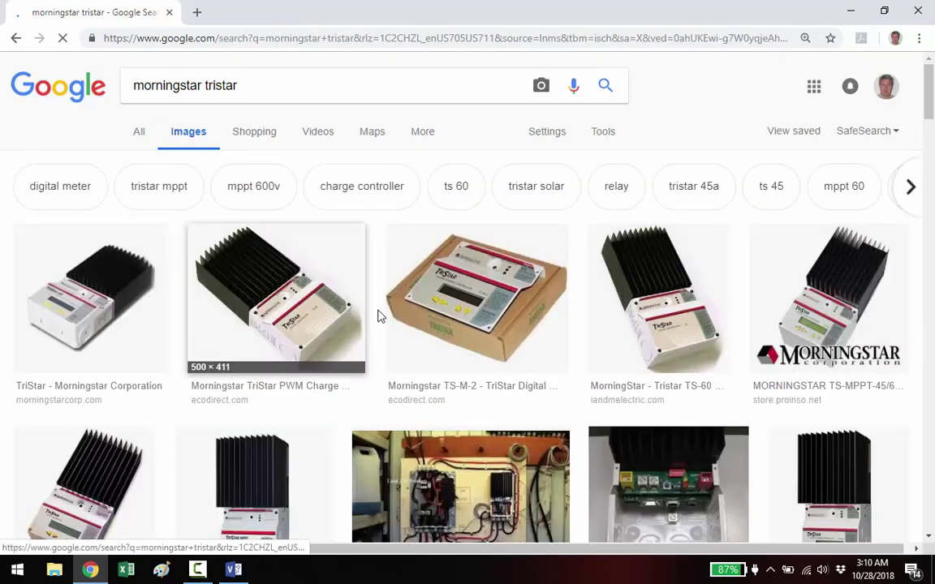
scroll(377, 315, "down", 3)
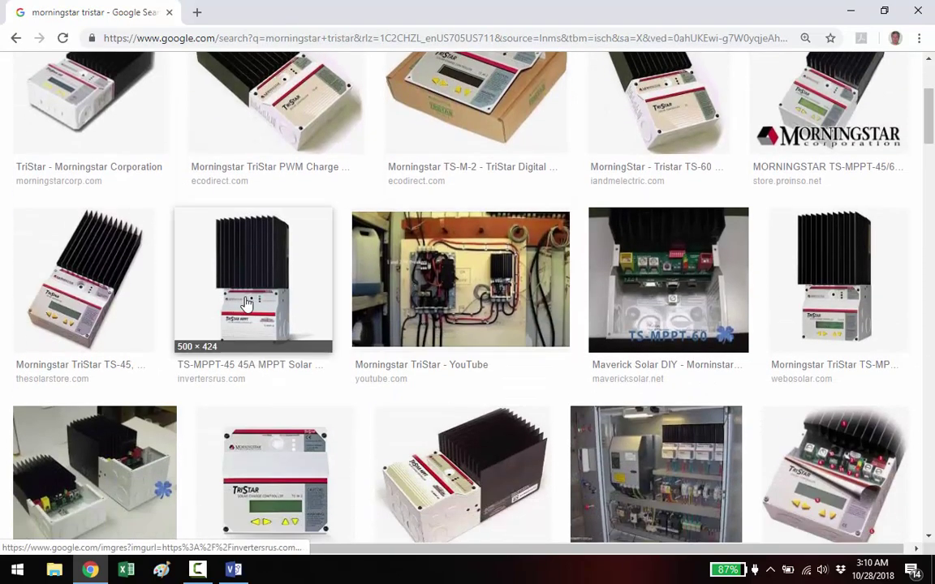
left_click(863, 302)
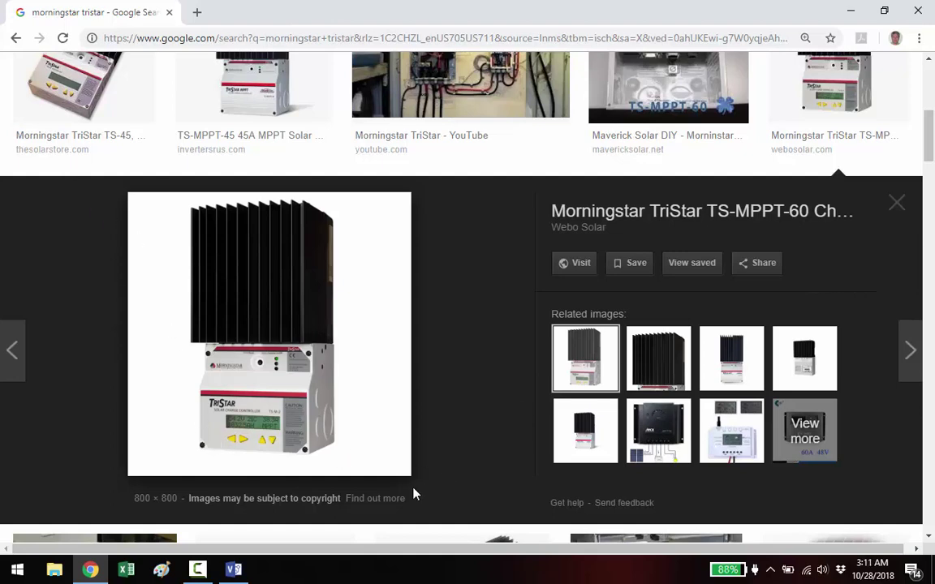
left_click(161, 569)
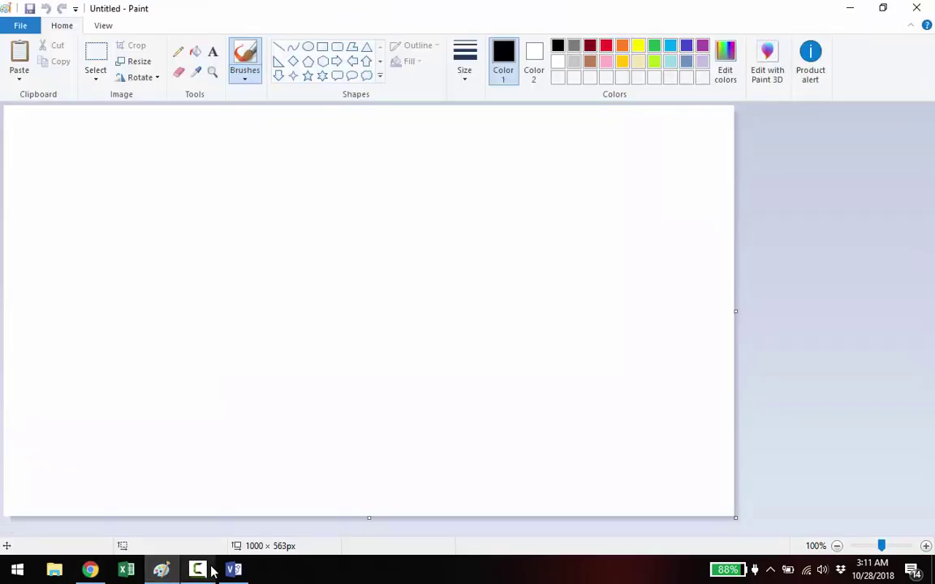
Paste the screenshot, crop it to the 227 × 361 px TriStar picture, and copy it
left_click(22, 54)
scroll(184, 290, "down", 2)
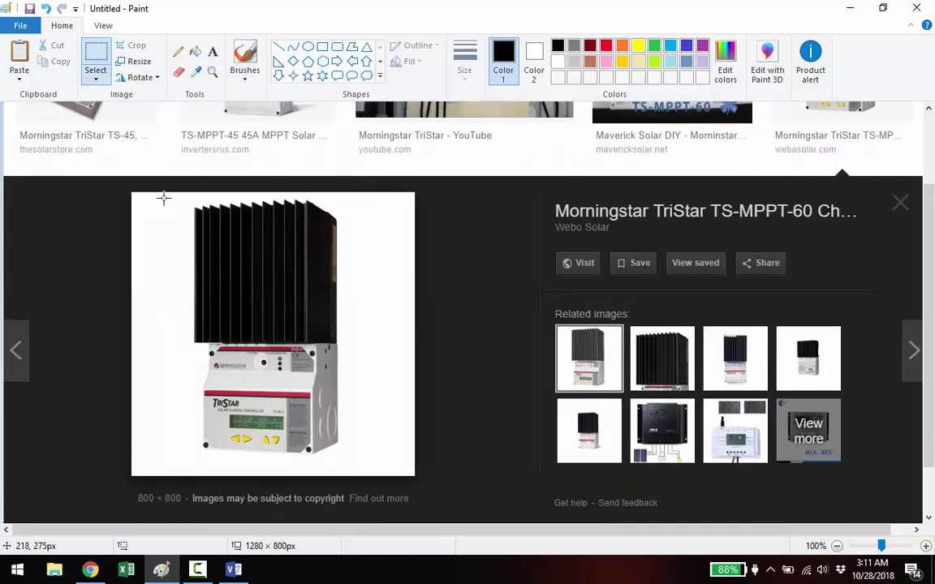
left_click_drag(183, 194, 349, 455)
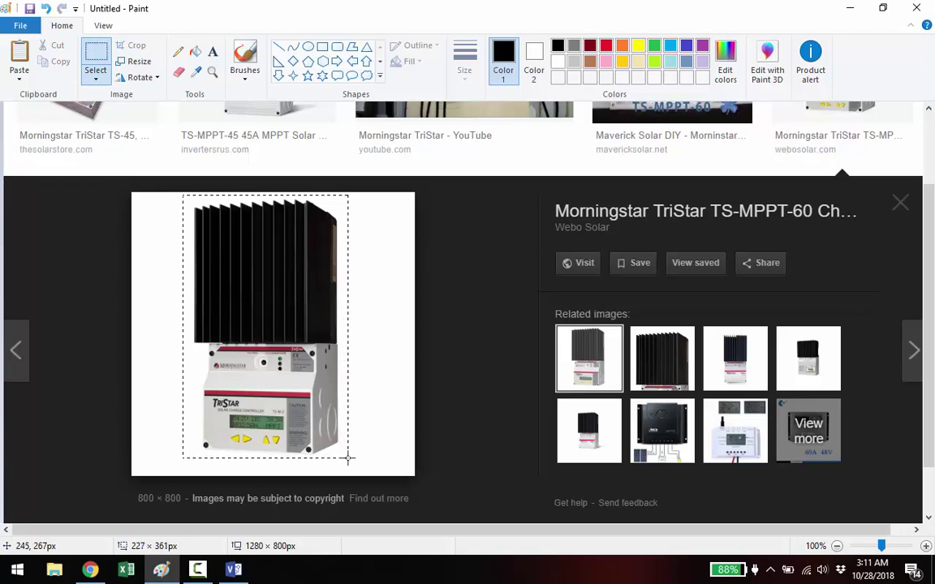
left_click(137, 47)
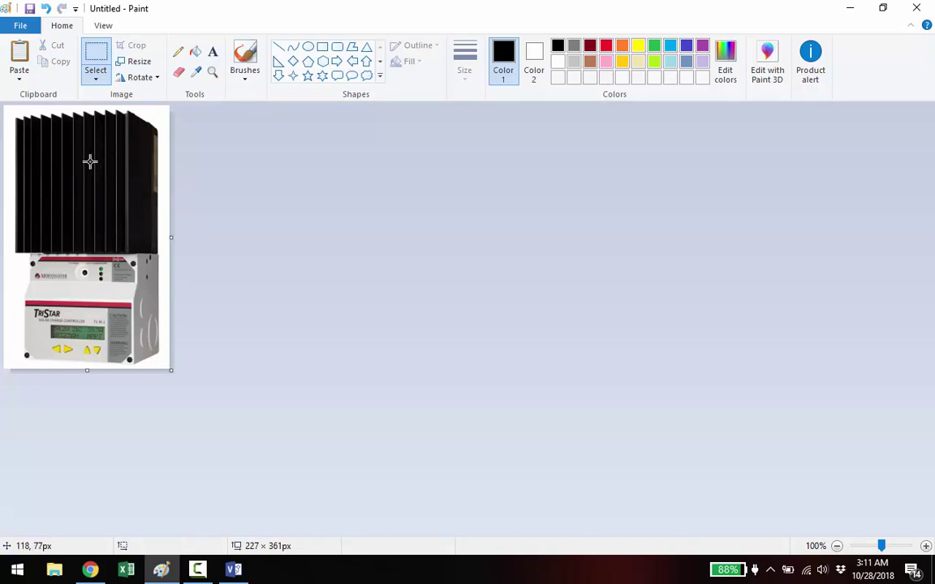
key("ctrl+a")
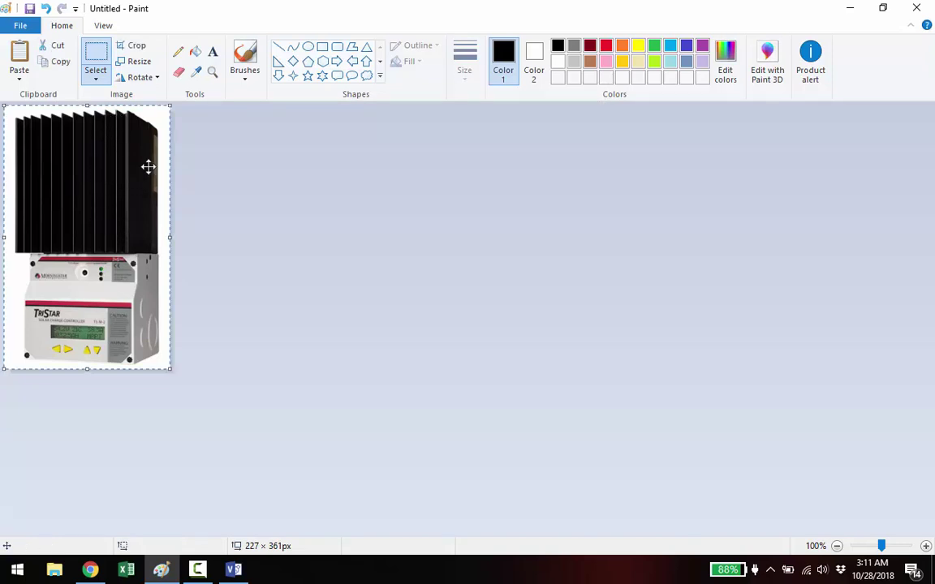
left_click(59, 65)
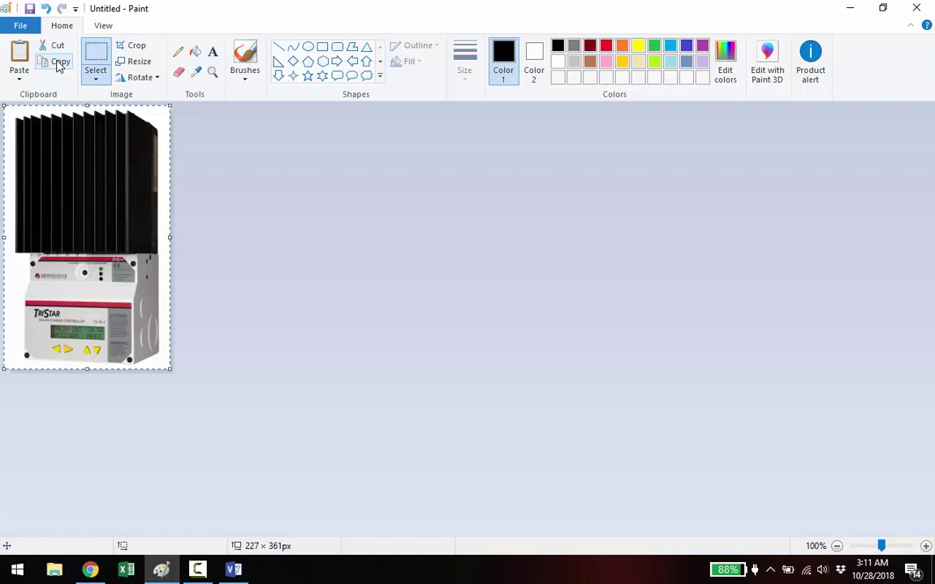
Paste the TriStar picture into Visio and shrink it to about 0.9 × 1.5 inches
left_click(234, 570)
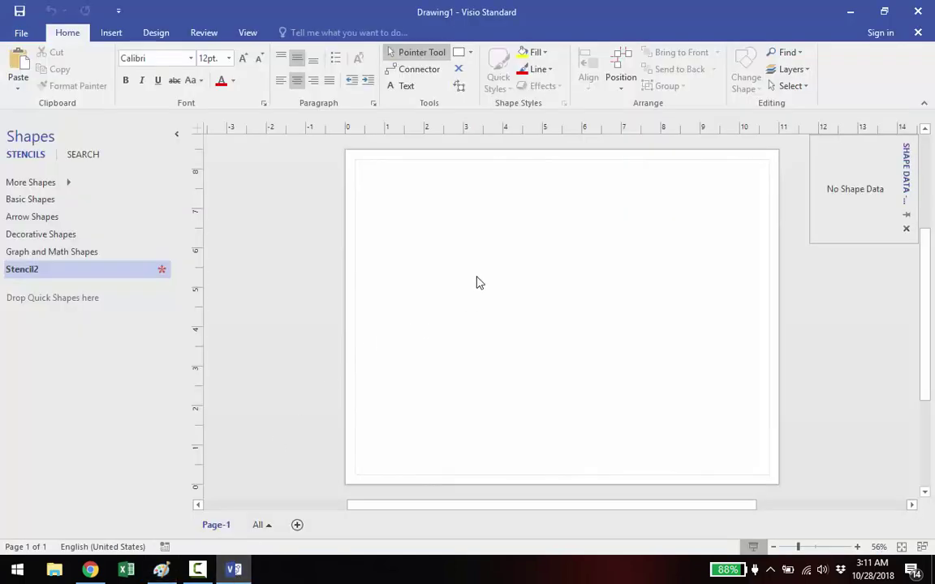
key("ctrl+v")
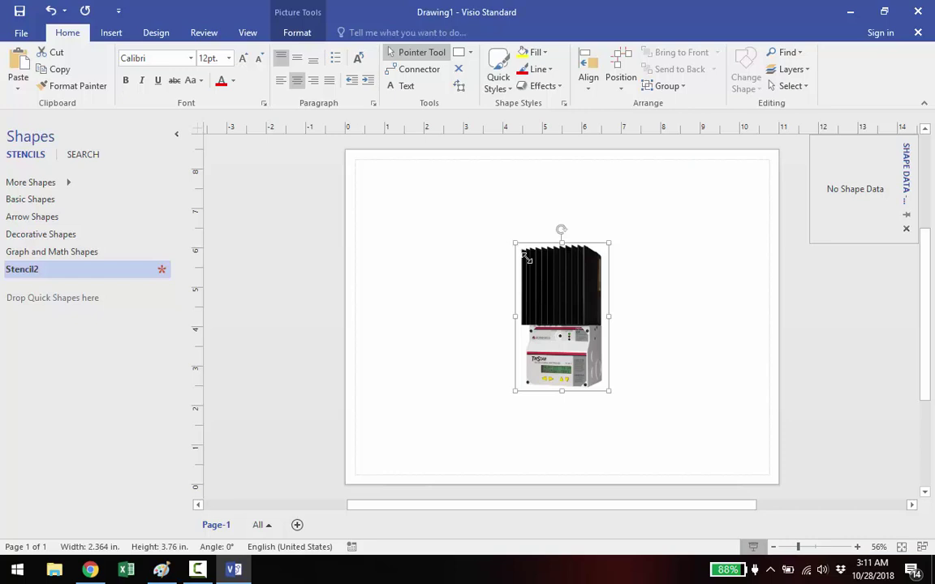
left_click_drag(527, 258, 573, 330)
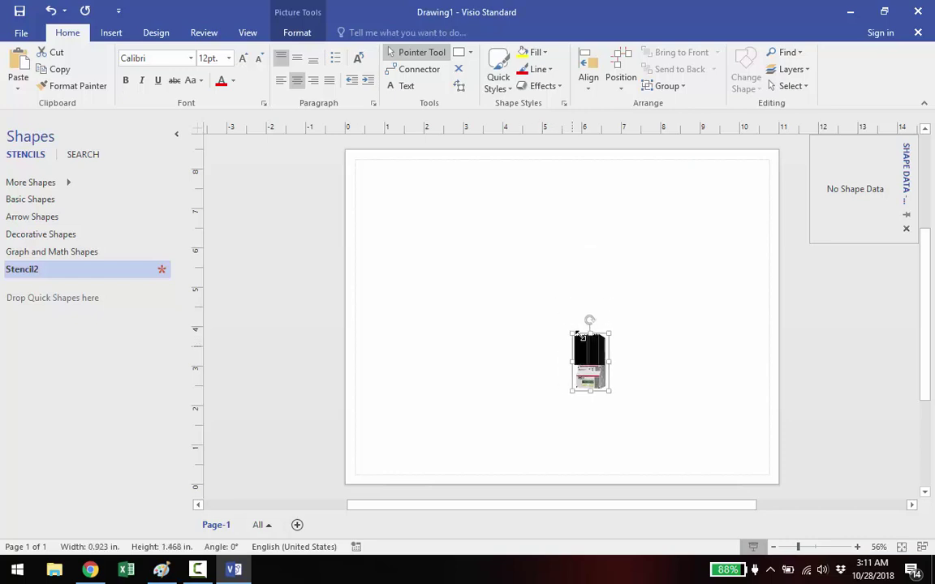
left_click(536, 317)
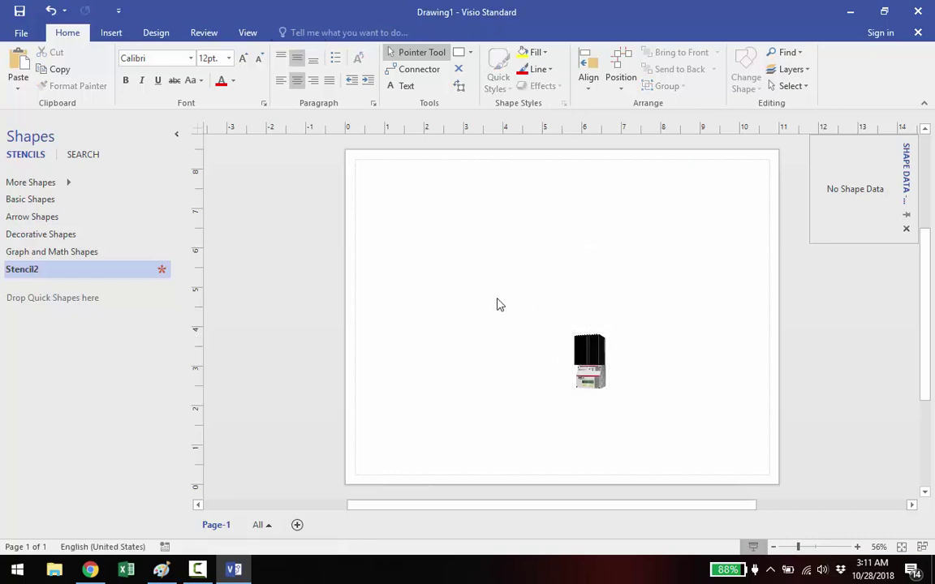
left_click(589, 369)
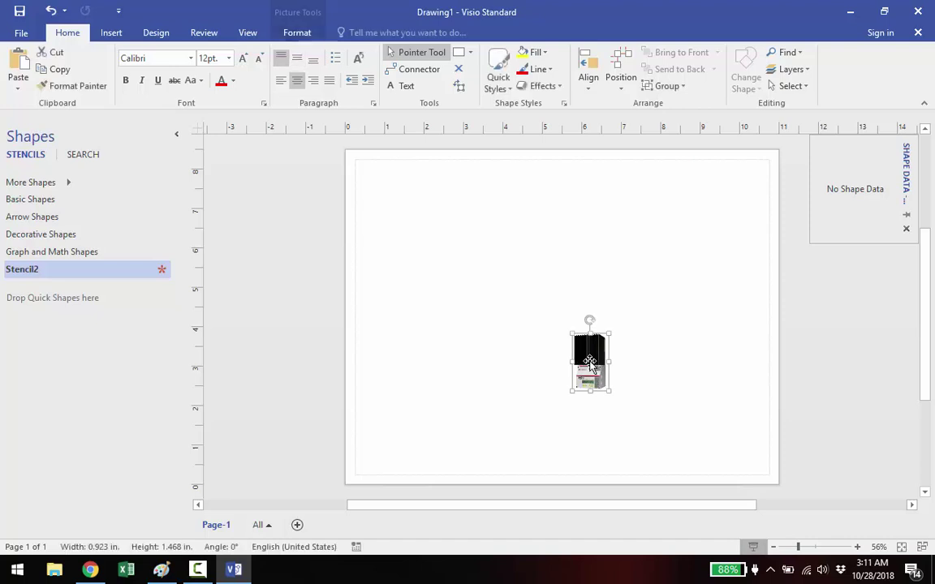
Insert a plain heading container and resize its edges to fit snugly around the picture
left_click(114, 32)
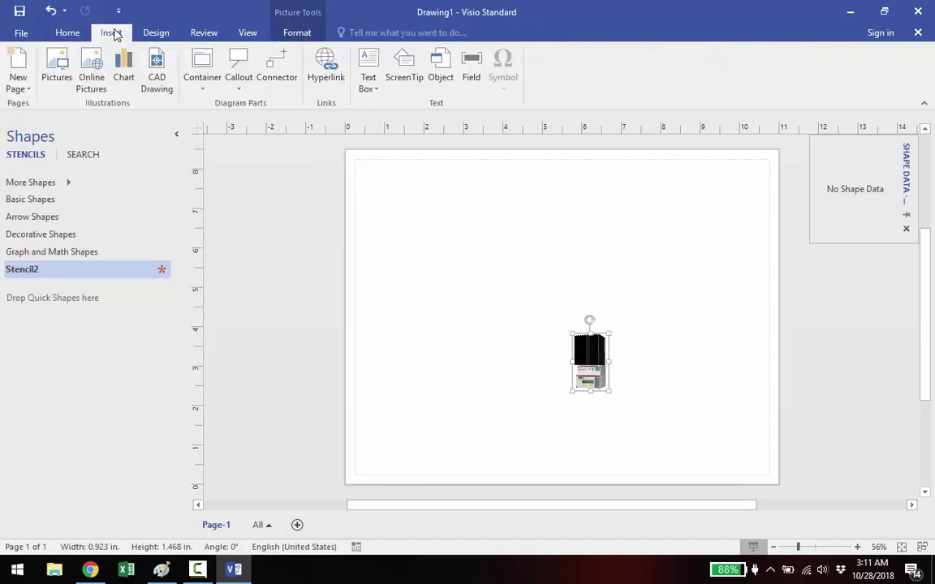
left_click(207, 78)
key("Escape")
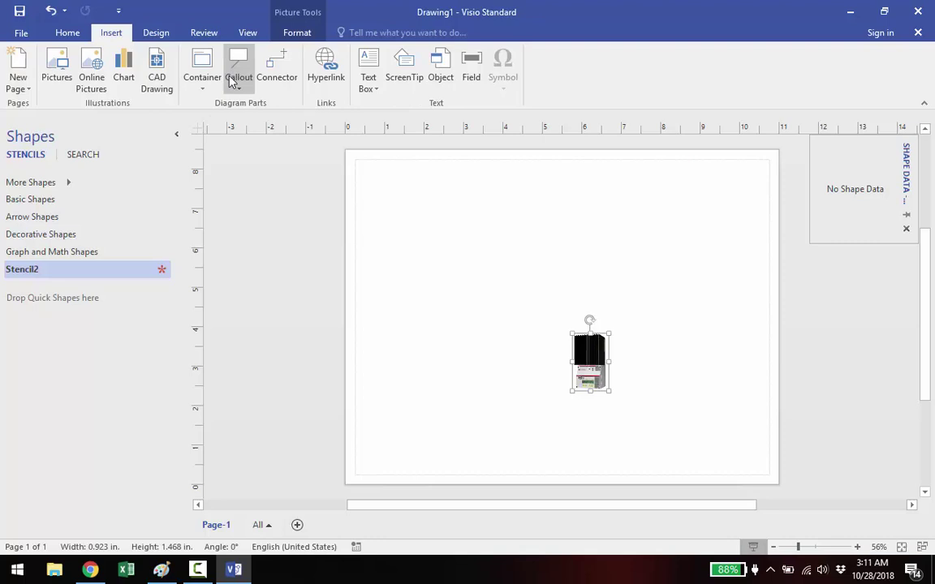
left_click(478, 256)
left_click(207, 77)
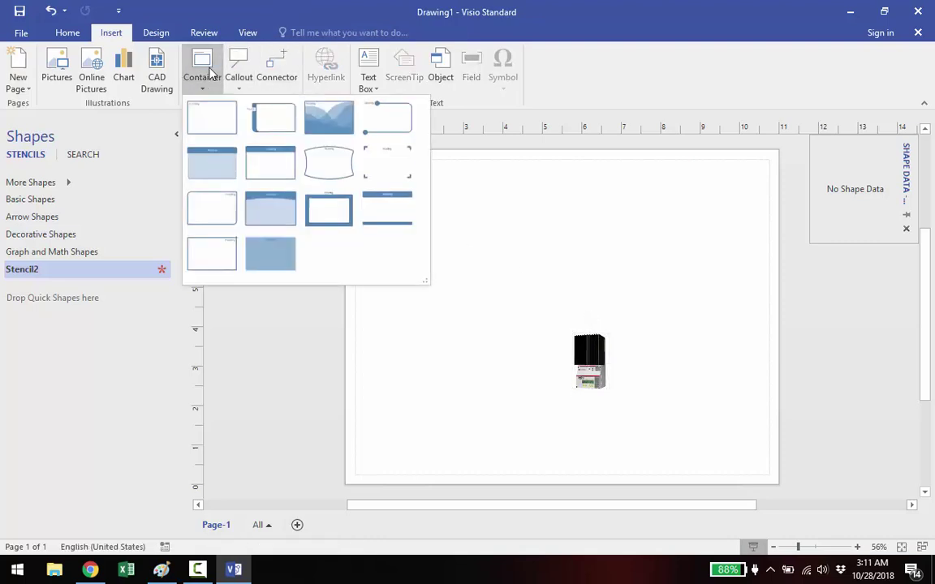
left_click(209, 117)
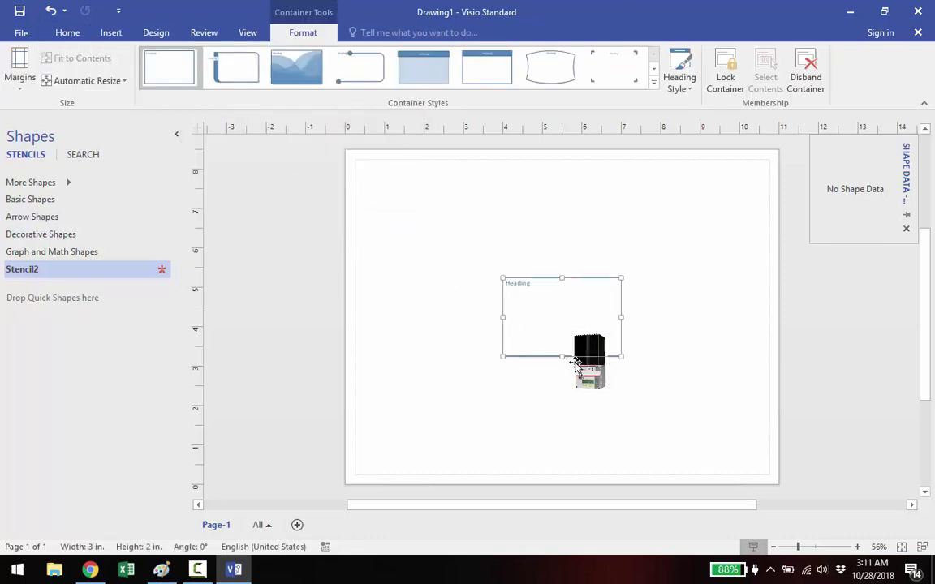
left_click_drag(565, 365, 566, 390)
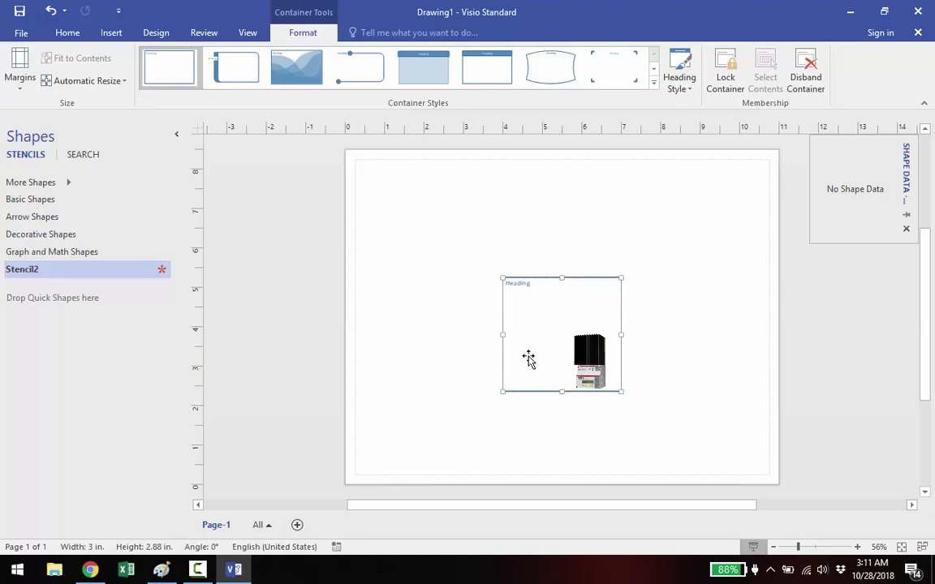
left_click_drag(505, 336, 573, 340)
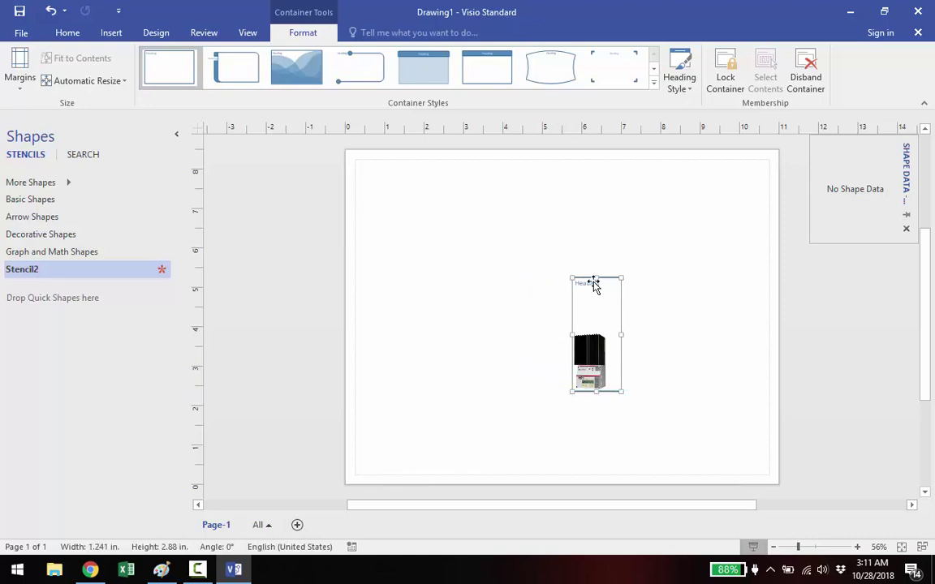
left_click_drag(597, 291, 595, 321)
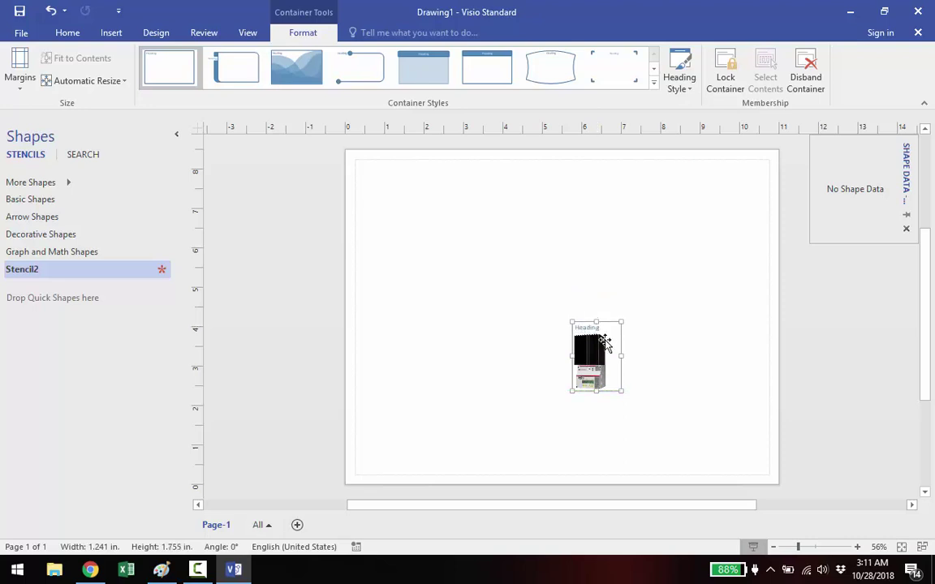
left_click_drag(622, 355, 607, 355)
Change the container heading to 'Tristar'
left_click(589, 333)
scroll(588, 328, "up", 3)
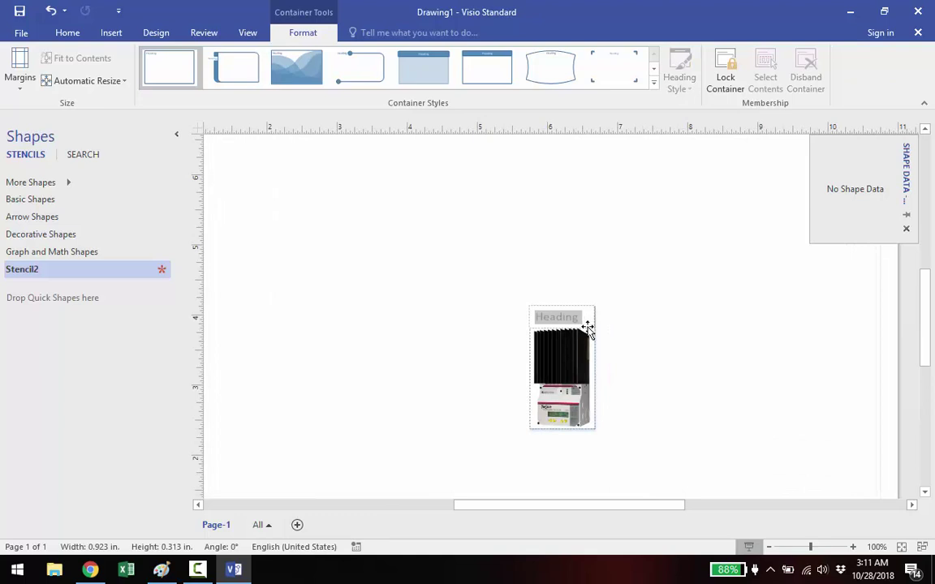
type("Trista")
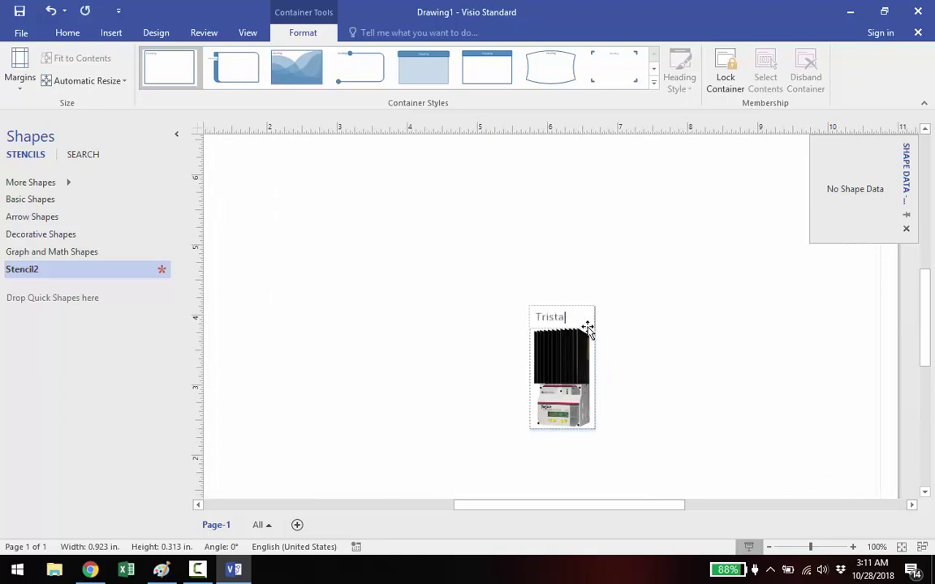
left_click(656, 324)
scroll(659, 327, "down", 3)
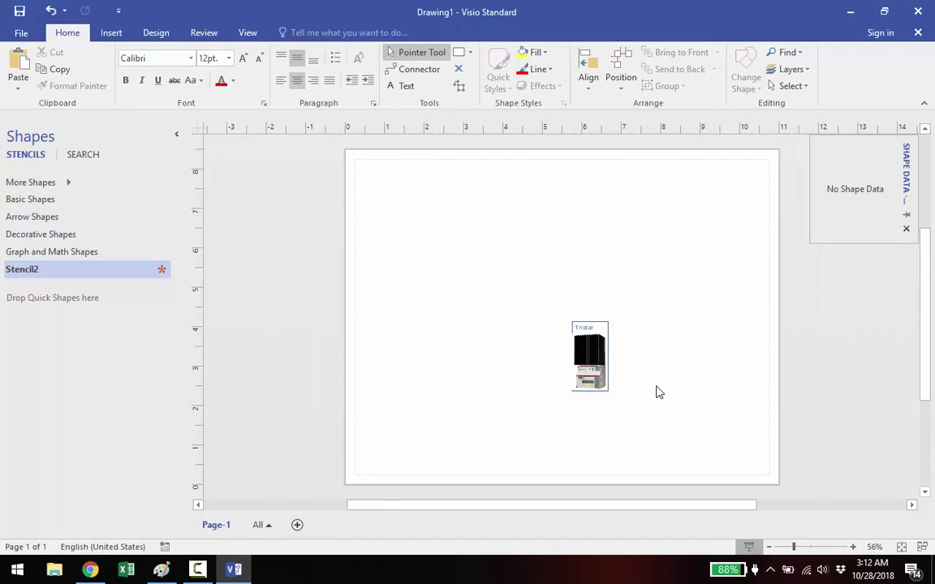
Group the Tristar container with its picture and drag it into Stencil2 as master 'Tristar'
left_click_drag(647, 302, 532, 429)
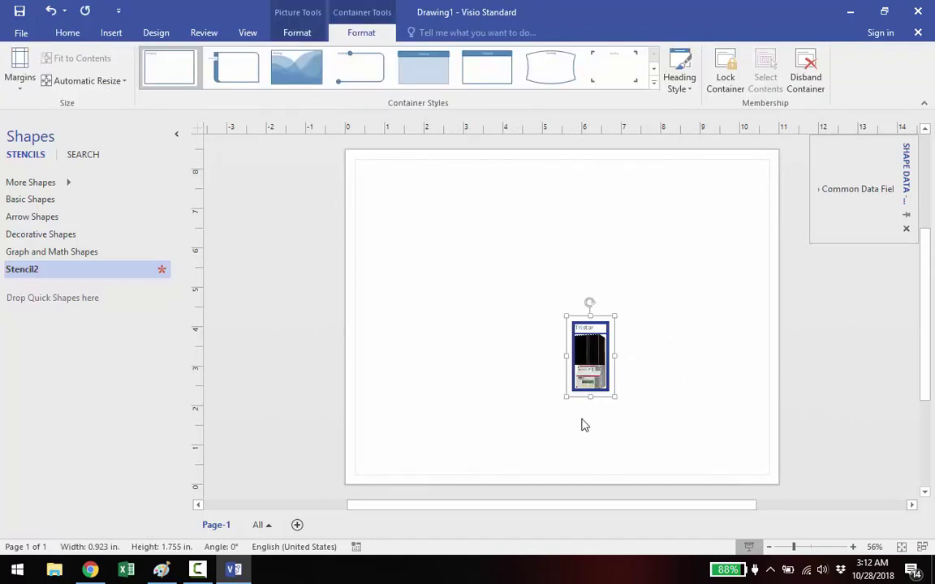
right_click(610, 354)
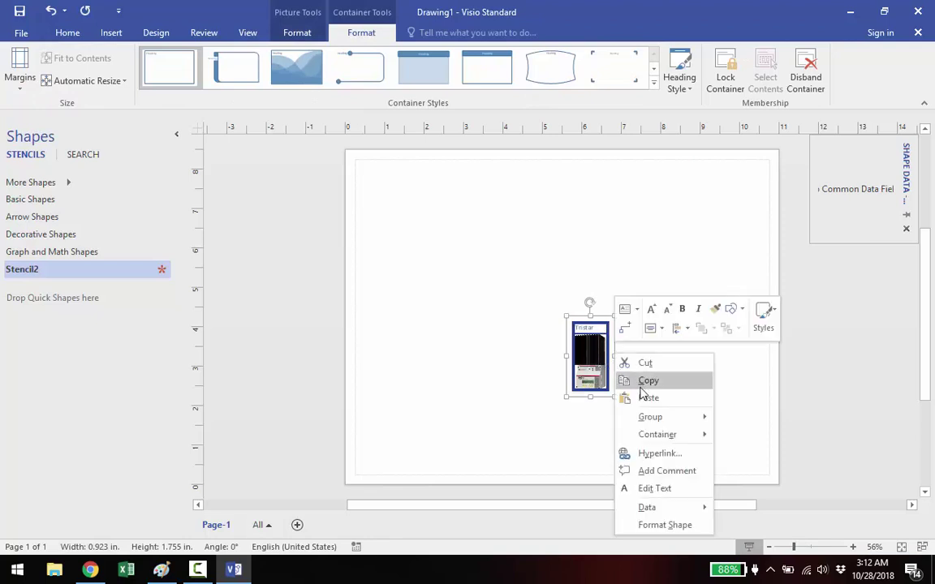
mouse_move(662, 426)
left_click(742, 418)
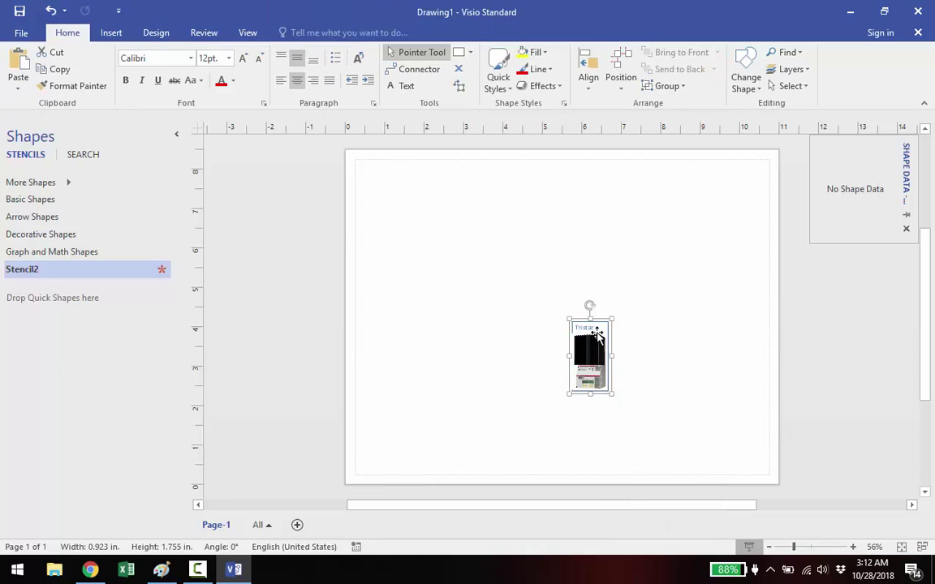
left_click_drag(543, 324, 49, 311)
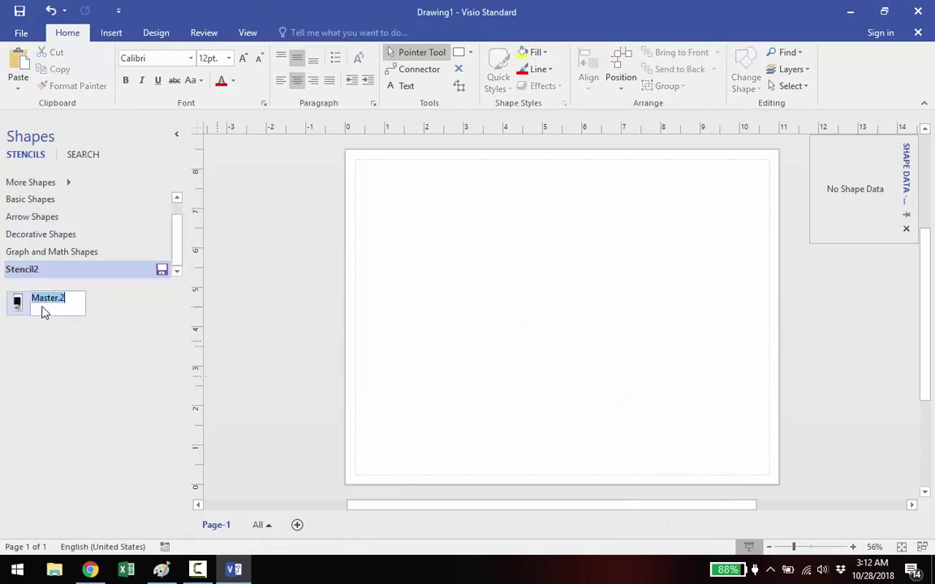
type("Tristar")
key("Return")
Search Google Images for 'battleborn battery' and open the Battle Born 100 Amp Hour preview
left_click(91, 571)
scroll(288, 249, "up", 5)
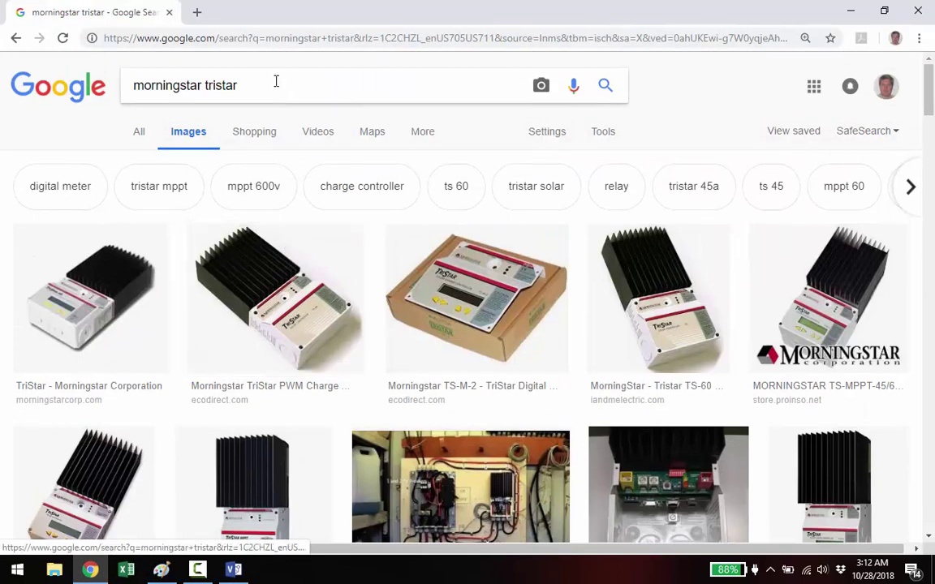
left_click_drag(275, 81, 95, 81)
type("battl")
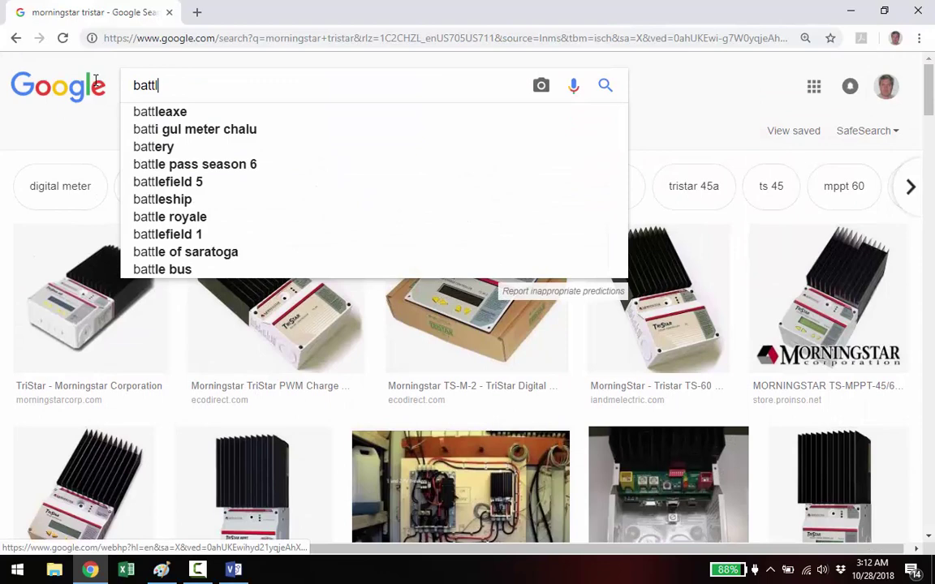
type("ebor")
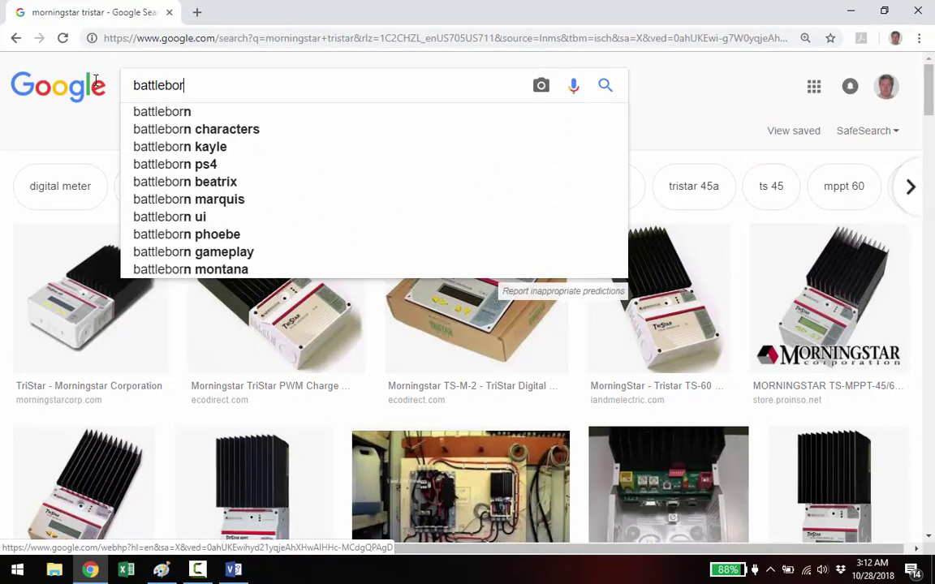
type("n battery")
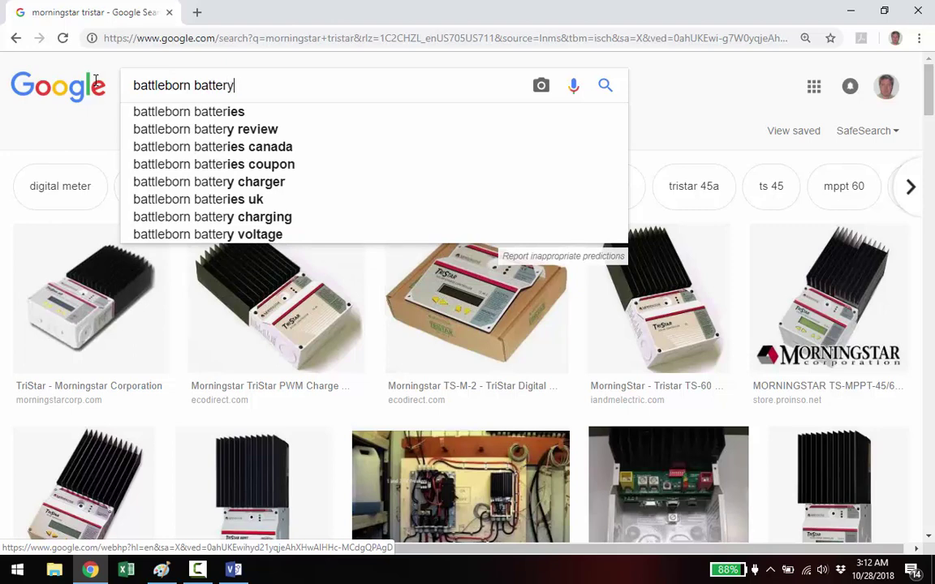
key("Return")
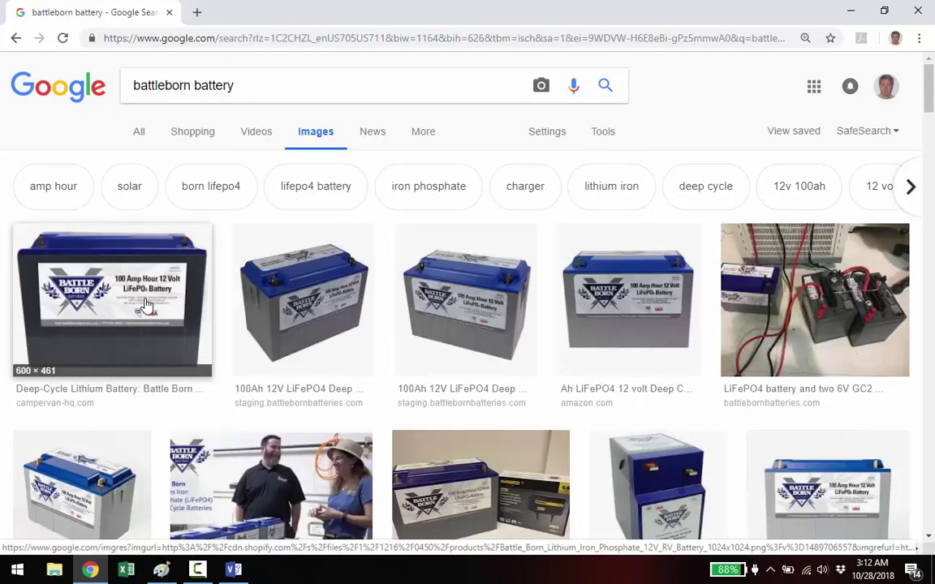
left_click(119, 304)
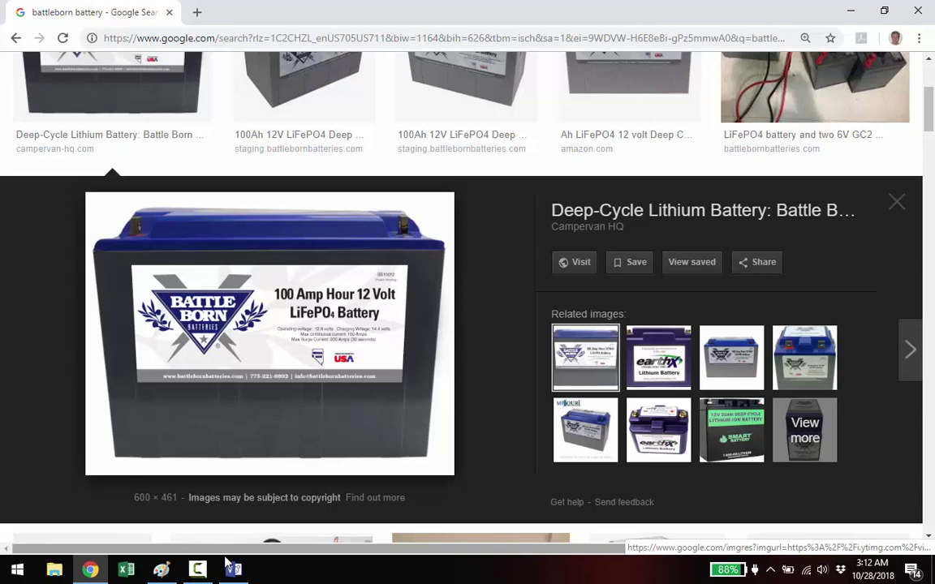
Paste the screenshot in Paint, crop it to the 489 × 358 px battery picture, and copy it
left_click(160, 570)
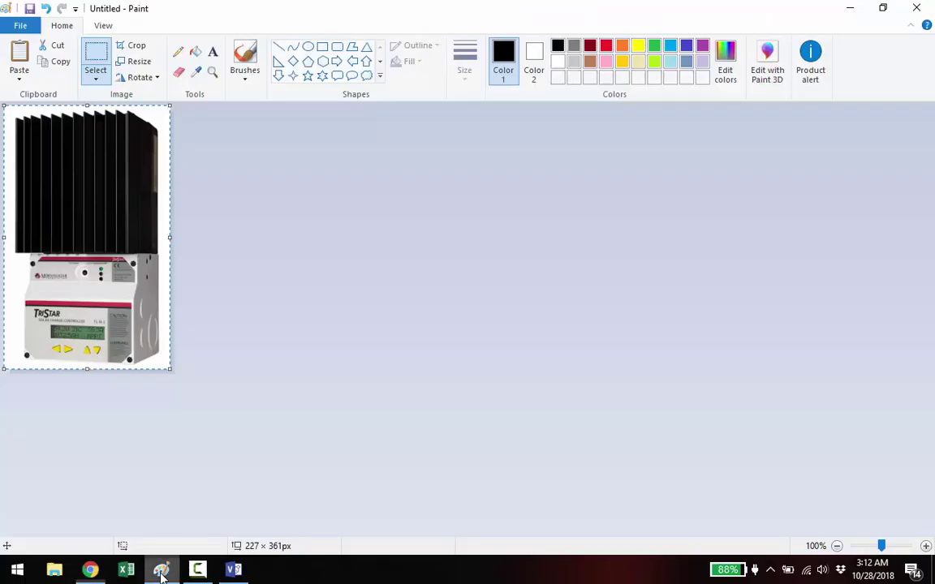
left_click(20, 56)
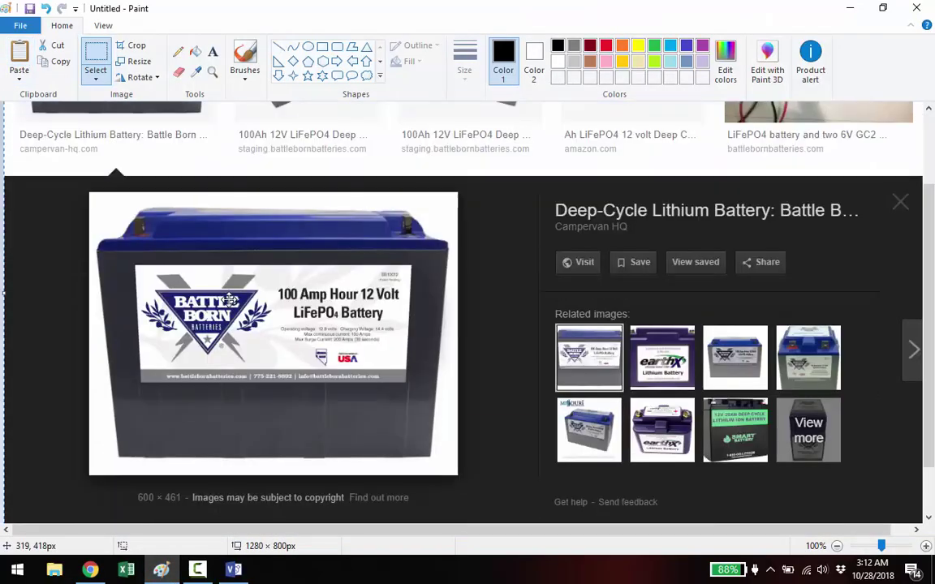
left_click(94, 50)
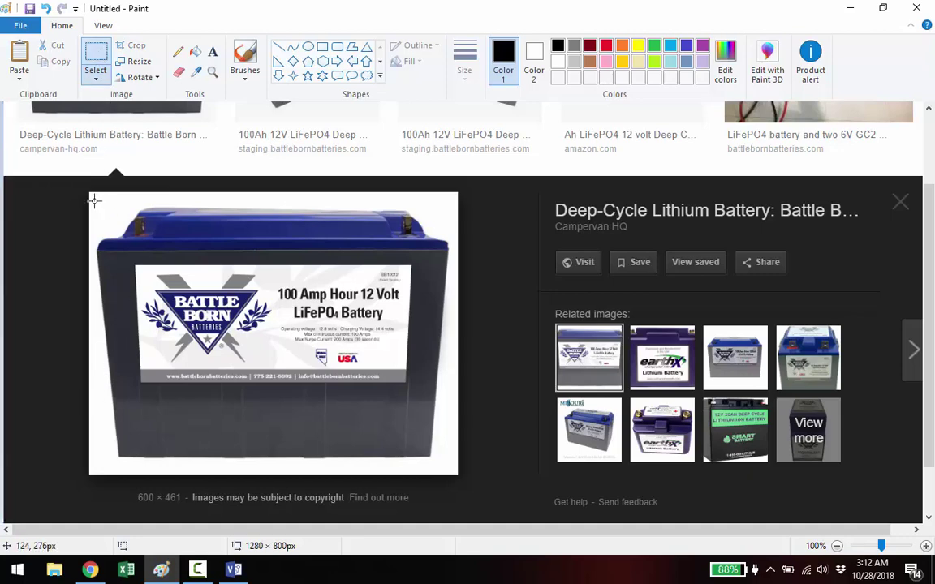
left_click_drag(94, 200, 451, 462)
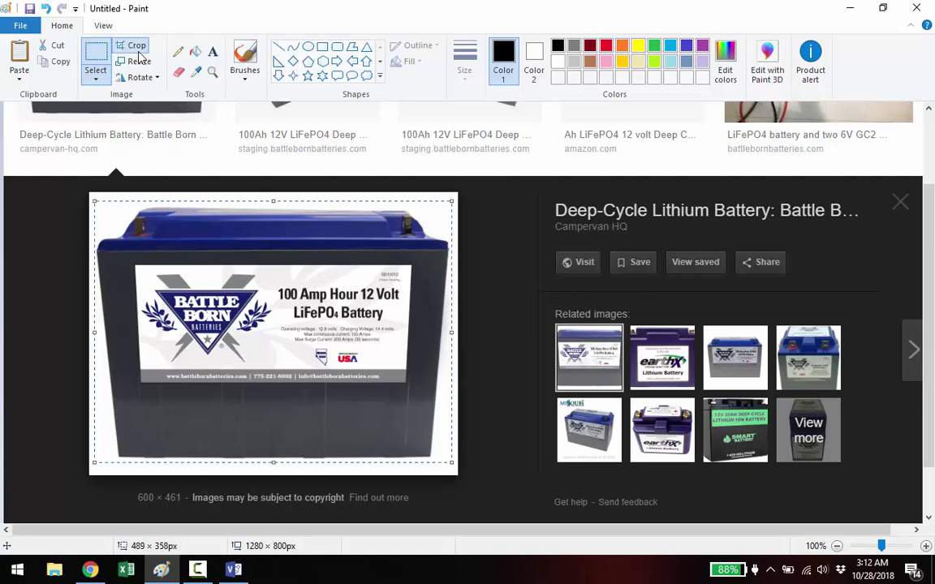
left_click(131, 46)
key("ctrl+a")
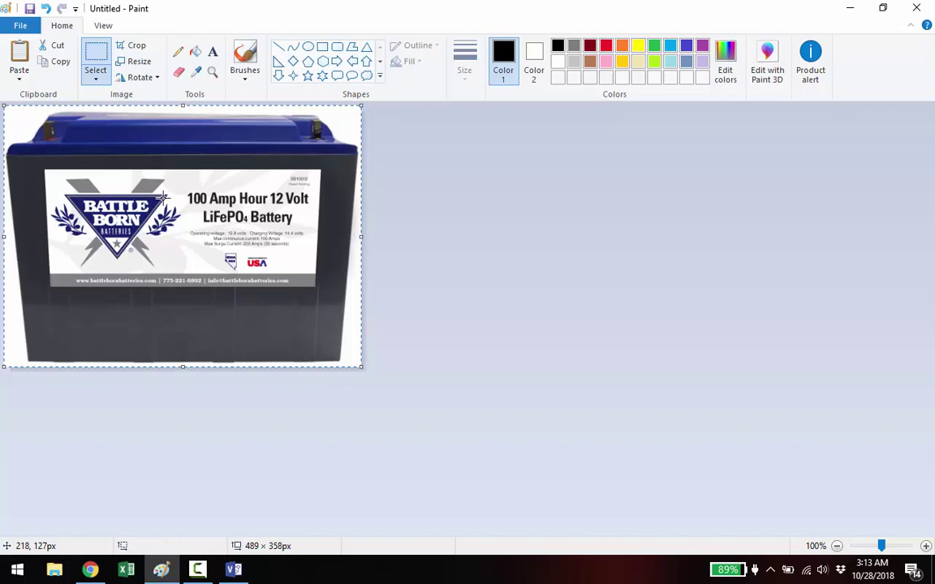
left_click(57, 62)
Paste the Battle Born battery picture onto the Visio page and shrink it
left_click(234, 570)
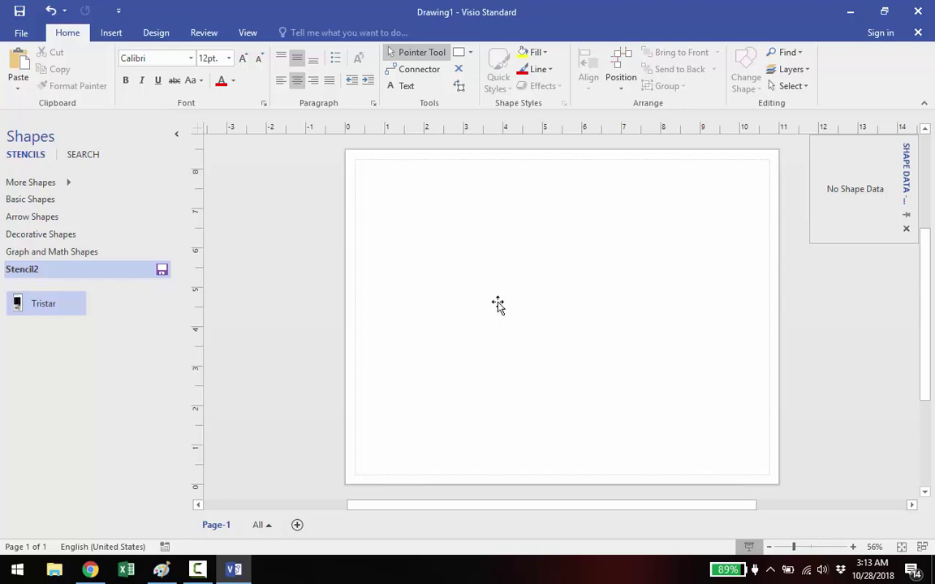
key("ctrl+v")
left_click_drag(457, 242, 599, 348)
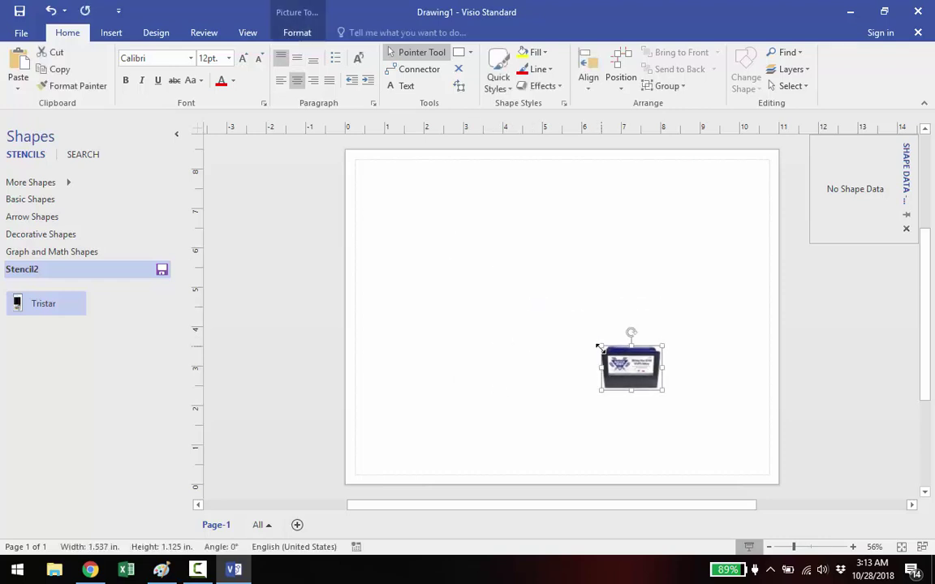
left_click(319, 149)
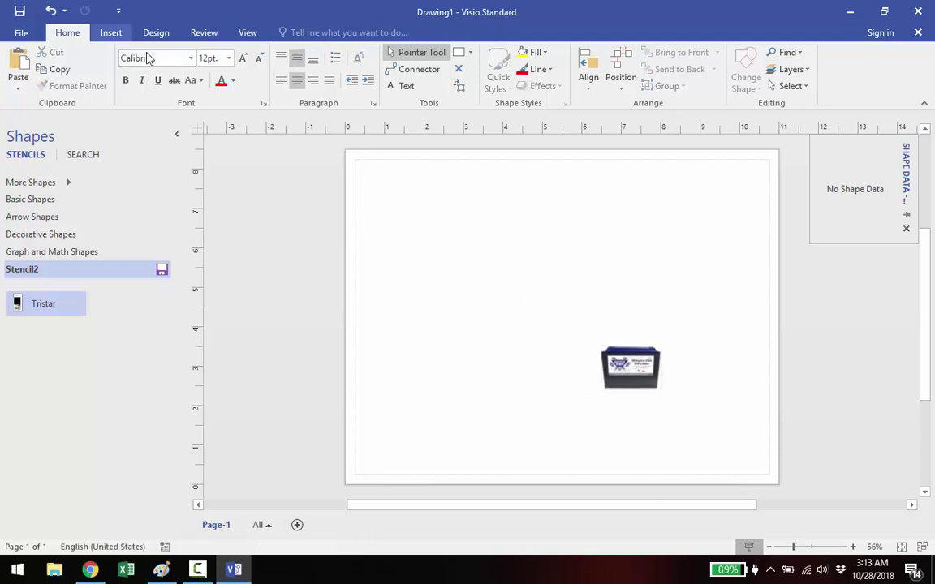
Insert a plain heading container and fit it to about 1.537 × 1.364 in around the battery
left_click(112, 34)
left_click(218, 85)
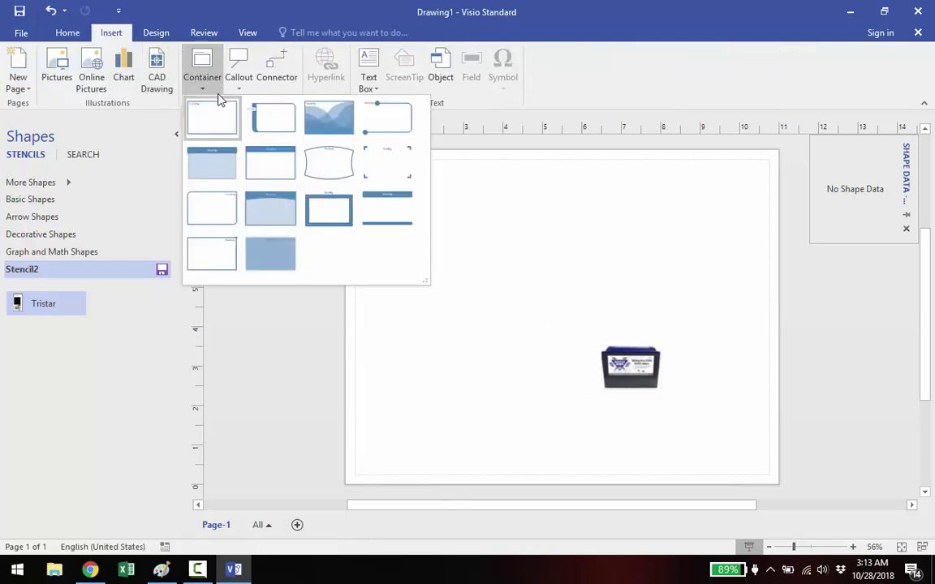
left_click(219, 109)
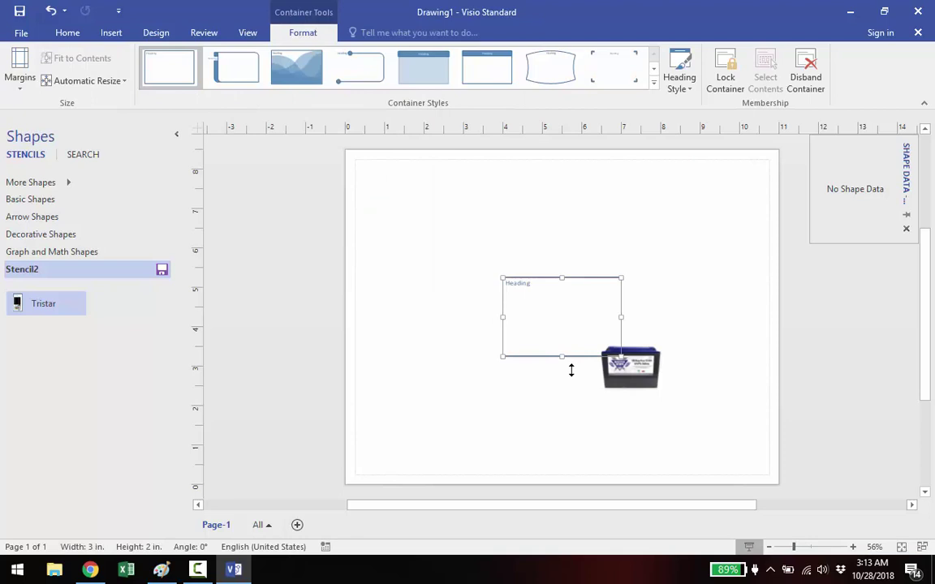
left_click_drag(572, 370, 578, 389)
left_click_drag(620, 334, 663, 334)
left_click_drag(503, 277, 621, 328)
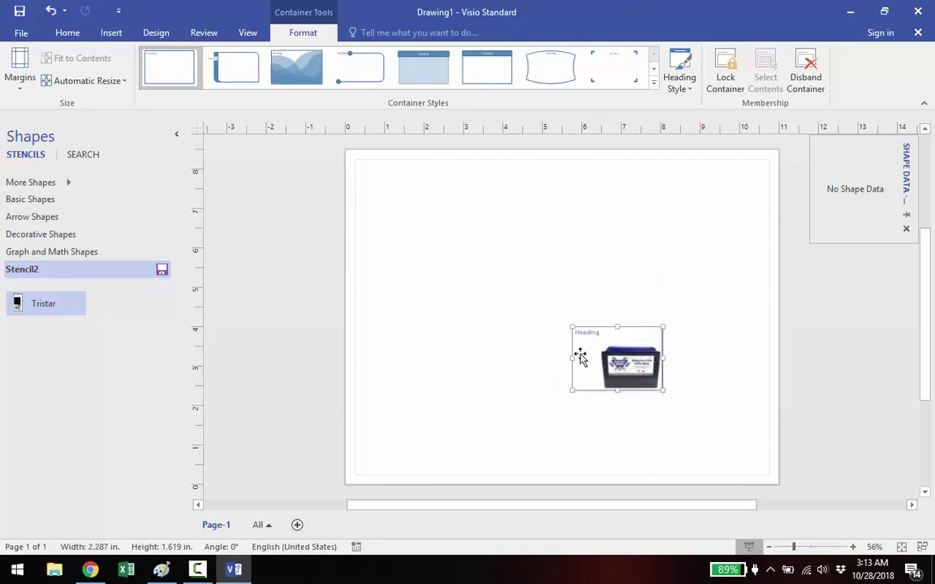
left_click_drag(572, 358, 601, 358)
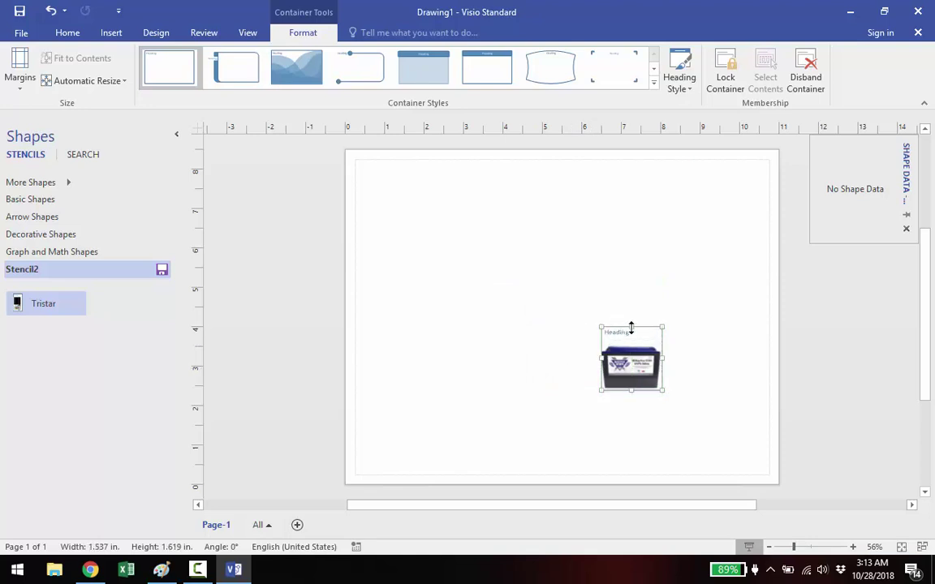
left_click_drag(632, 327, 631, 337)
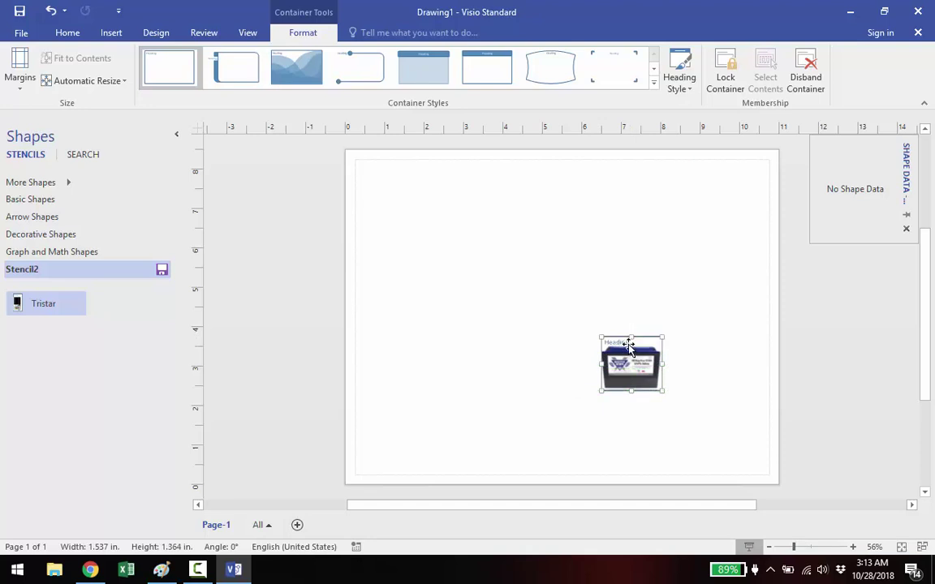
Change the battery container's heading to '12 Volt 100 AH'
double_click(626, 344)
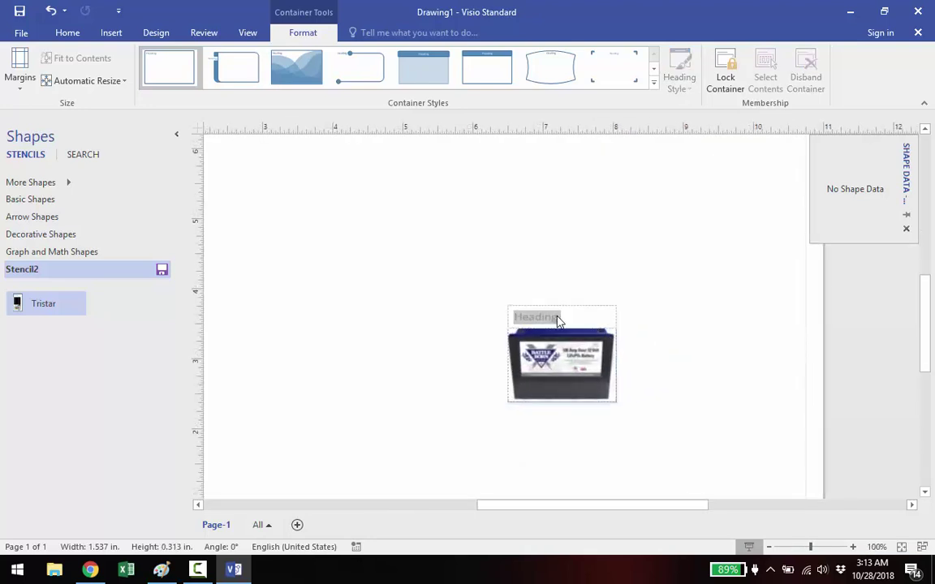
type("12 Volt 100 AH")
left_click(785, 278)
Group the battery container and its picture into a single shape
left_click_drag(684, 308, 568, 406)
right_click(642, 382)
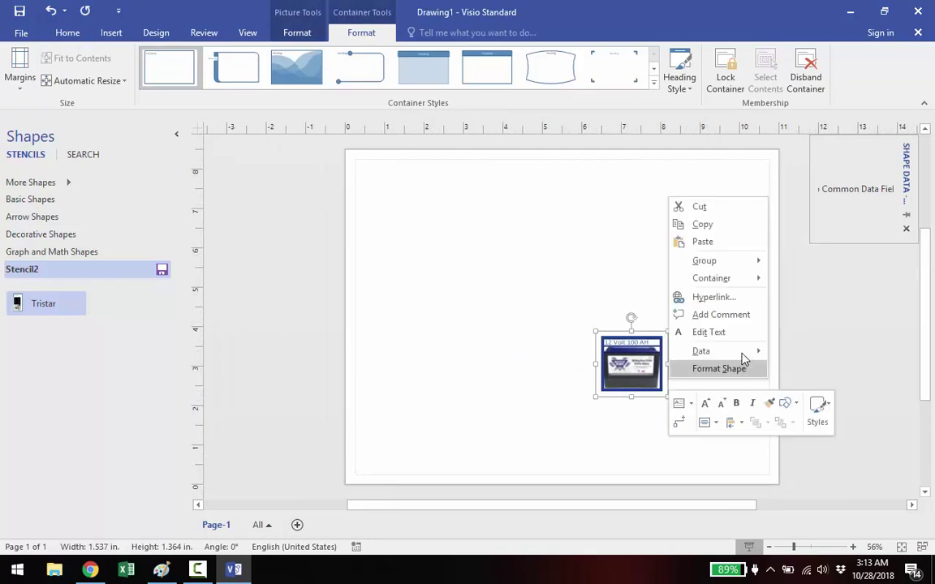
mouse_move(713, 263)
left_click(791, 263)
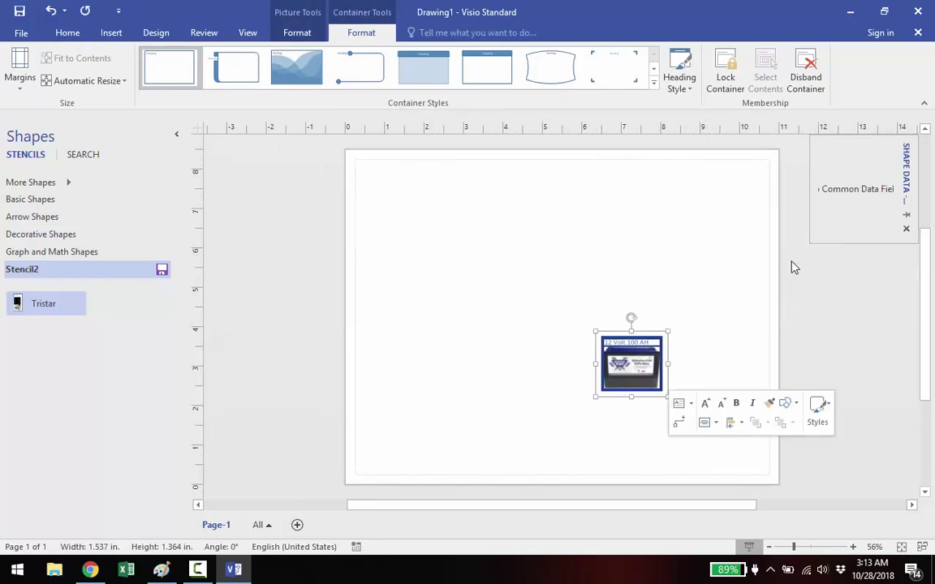
Add the grouped battery to the custom stencil as a master named Battleborn
left_click_drag(632, 357, 139, 318)
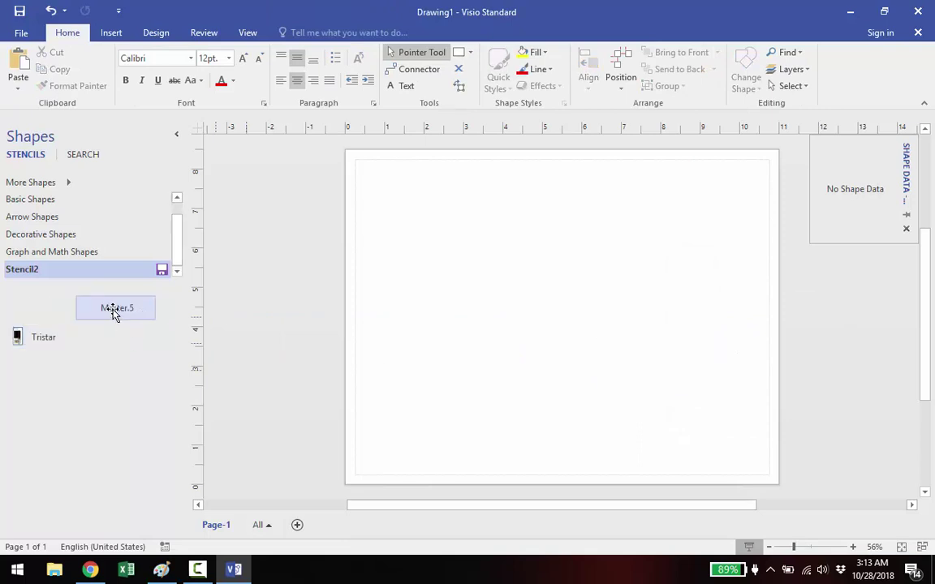
left_click(114, 312)
type("Battleborn")
key("Return")
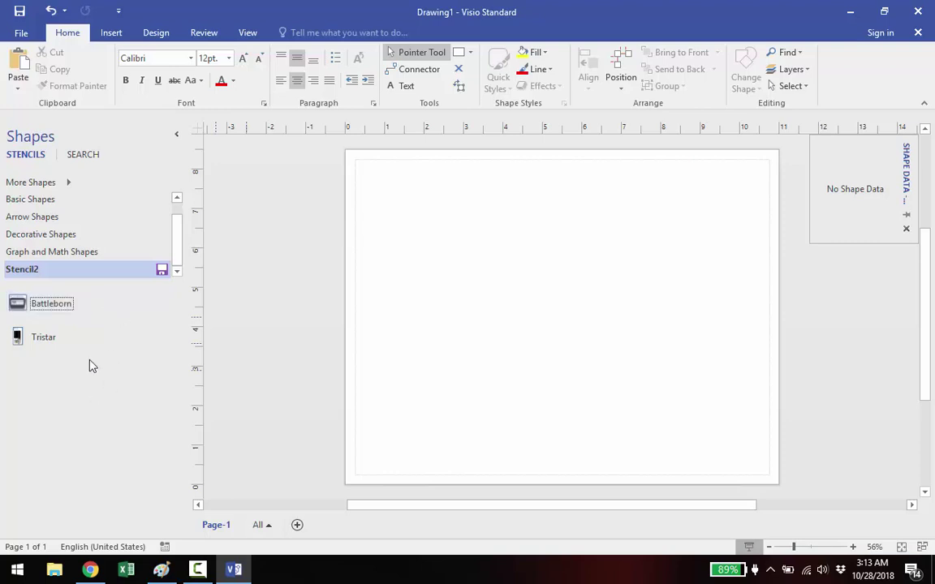
left_click(62, 330)
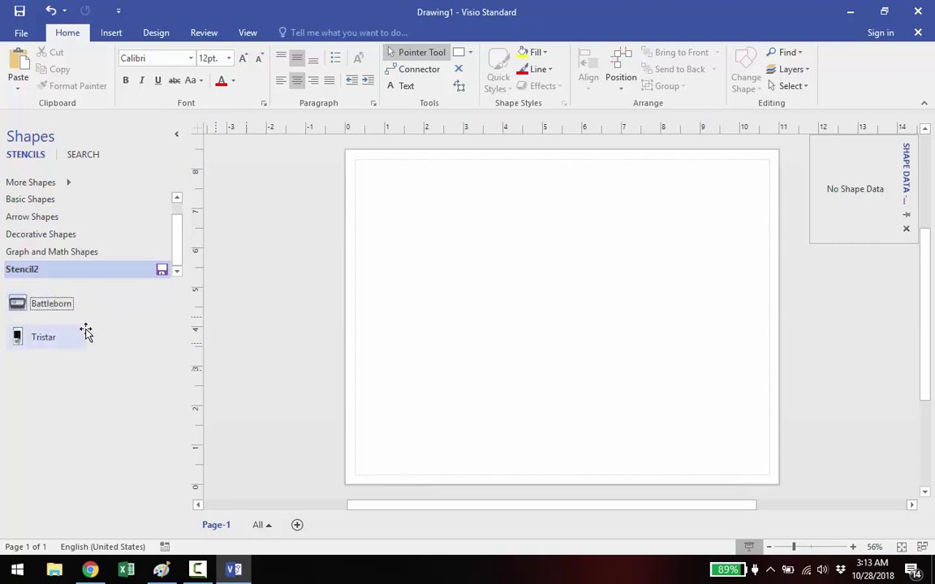
Save the custom stencil as My Components
left_click(162, 271)
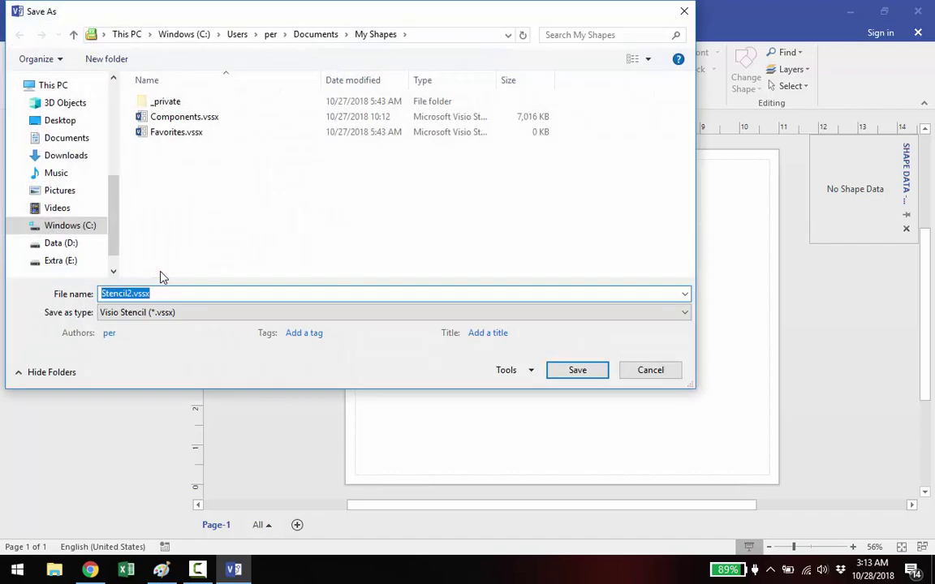
type("My Components")
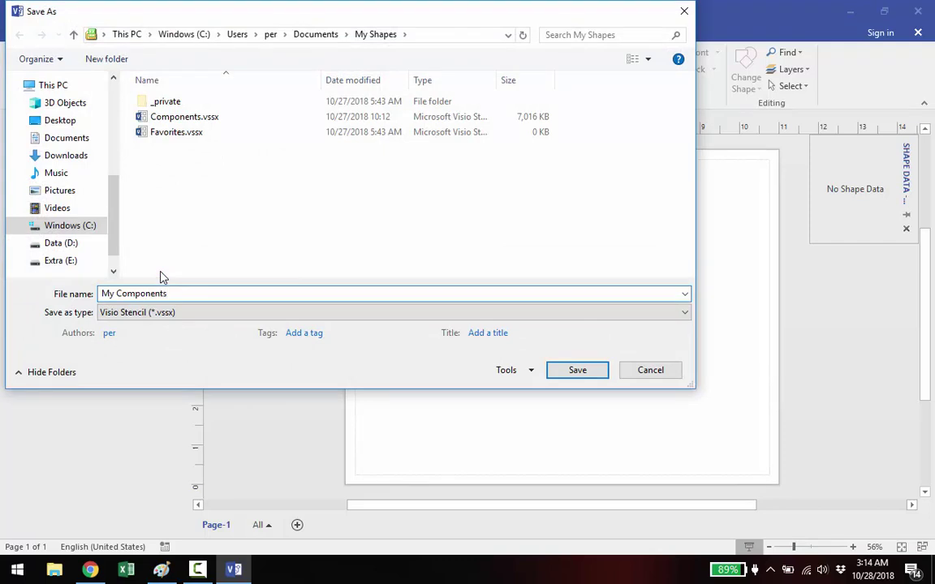
key("Return")
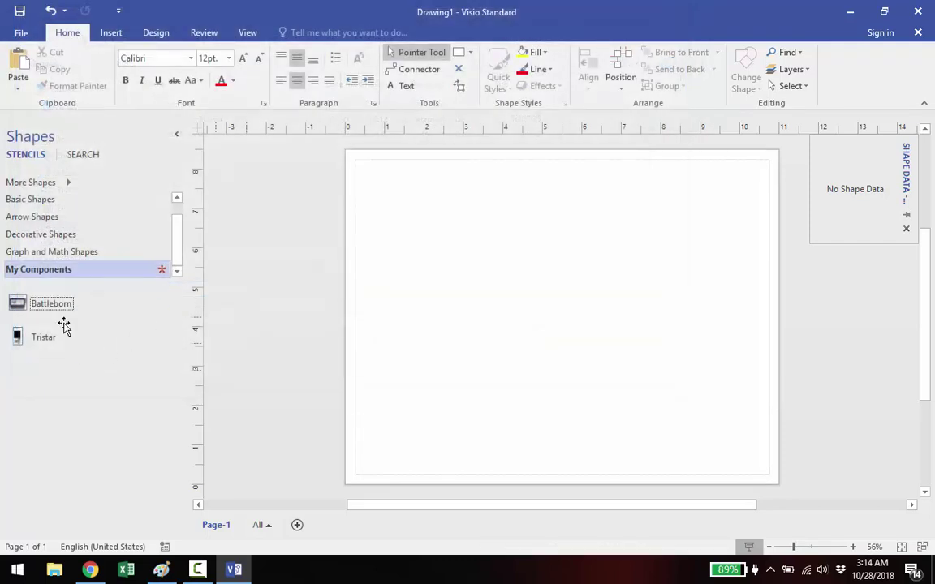
Place a Battleborn battery and a Tristar controller on the page, with Tristar directly above the battery
left_click_drag(25, 311, 510, 419)
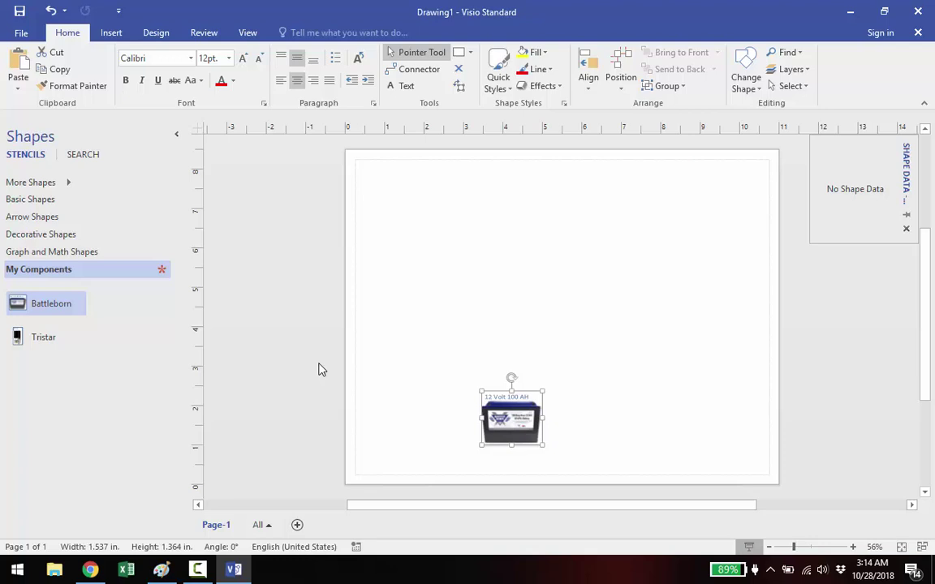
left_click_drag(21, 341, 513, 278)
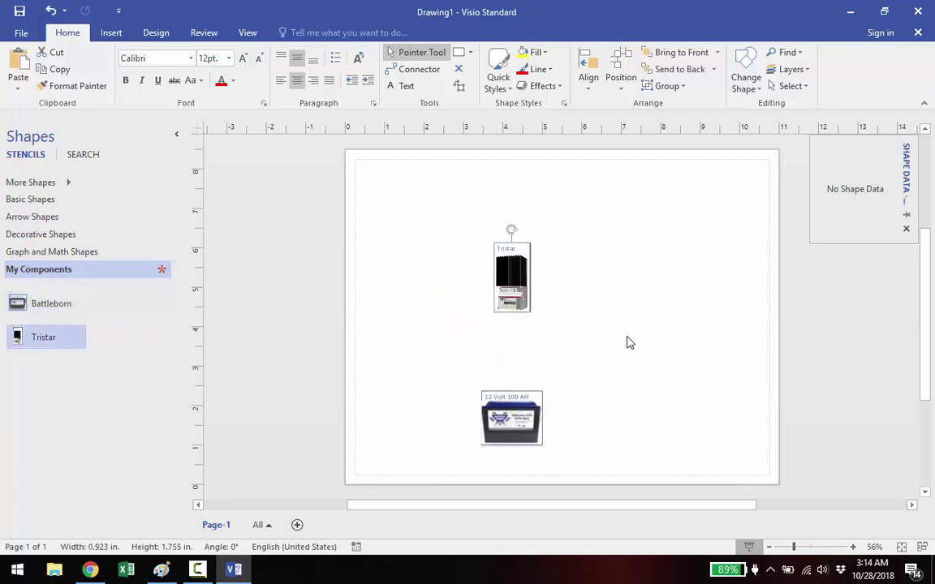
left_click(552, 365)
scroll(528, 357, "up", 5, "ctrl")
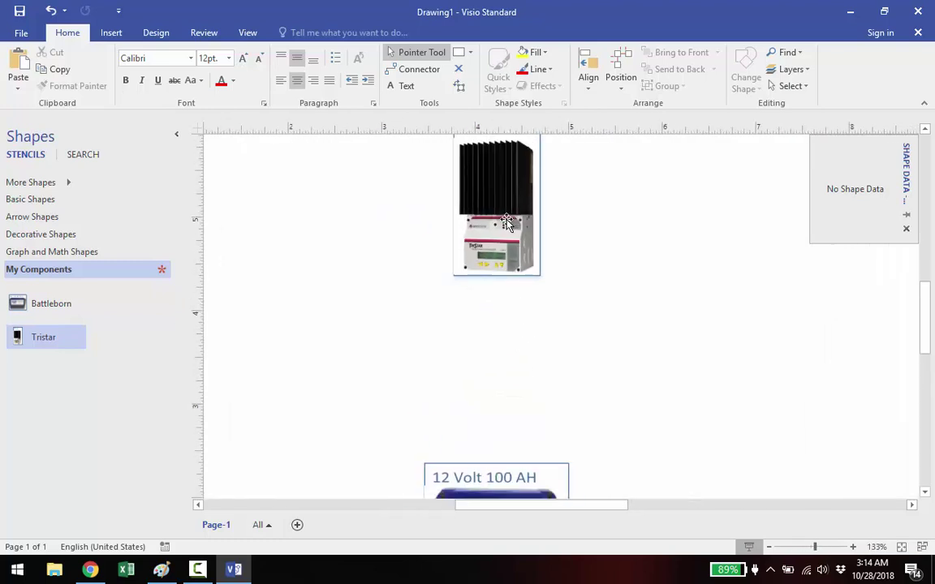
left_click_drag(507, 237, 504, 317)
scroll(592, 377, "down", 3)
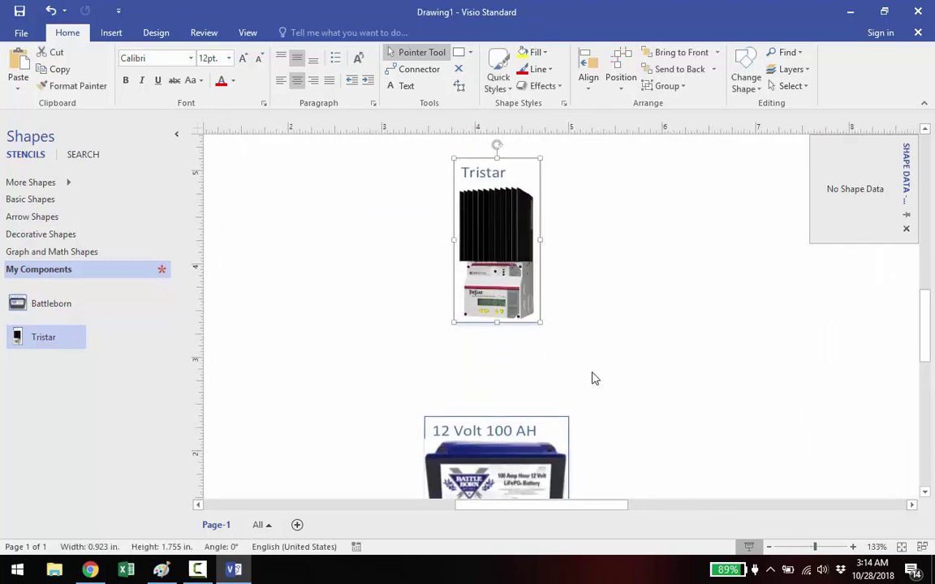
left_click(613, 299)
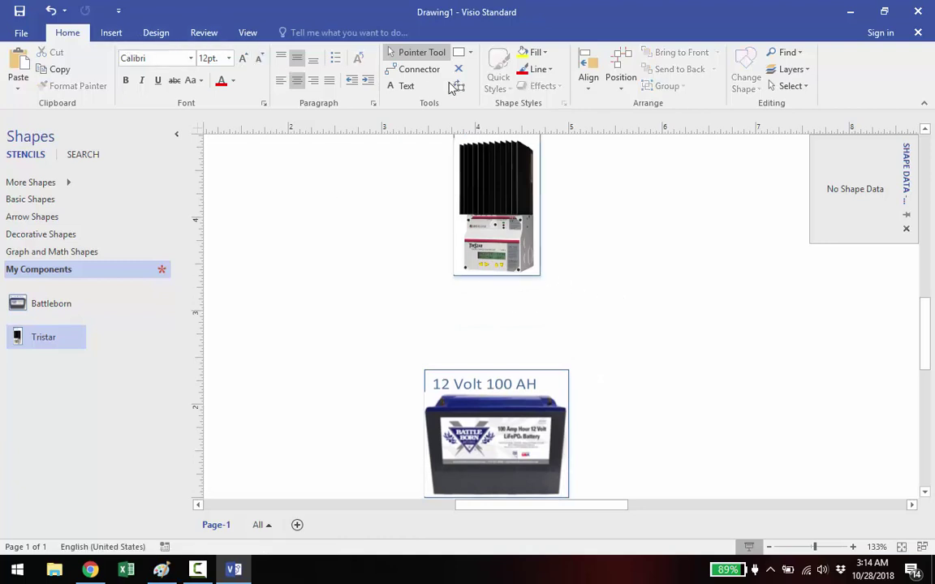
Draw a red connector from the Tristar's bottom to the battery's top
left_click(414, 70)
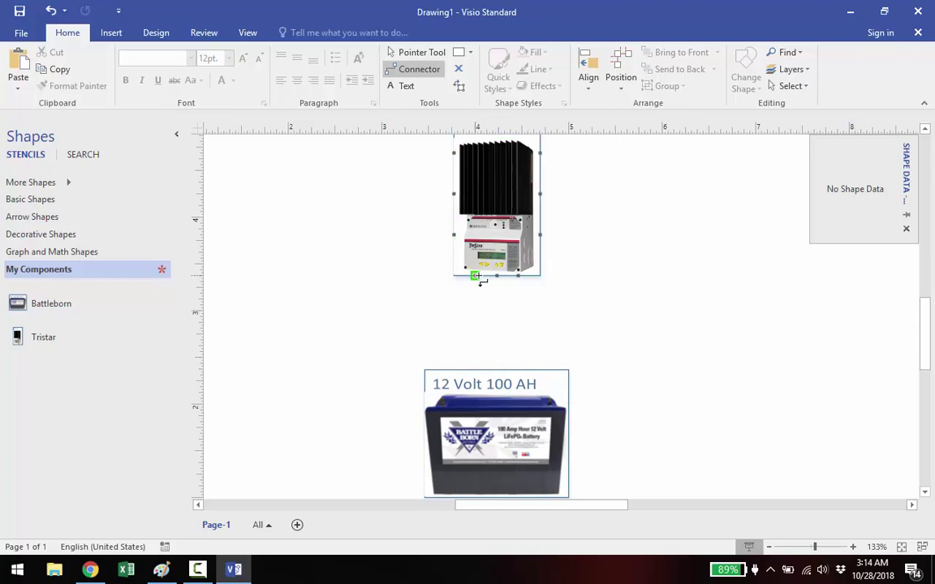
left_click_drag(476, 277, 461, 369)
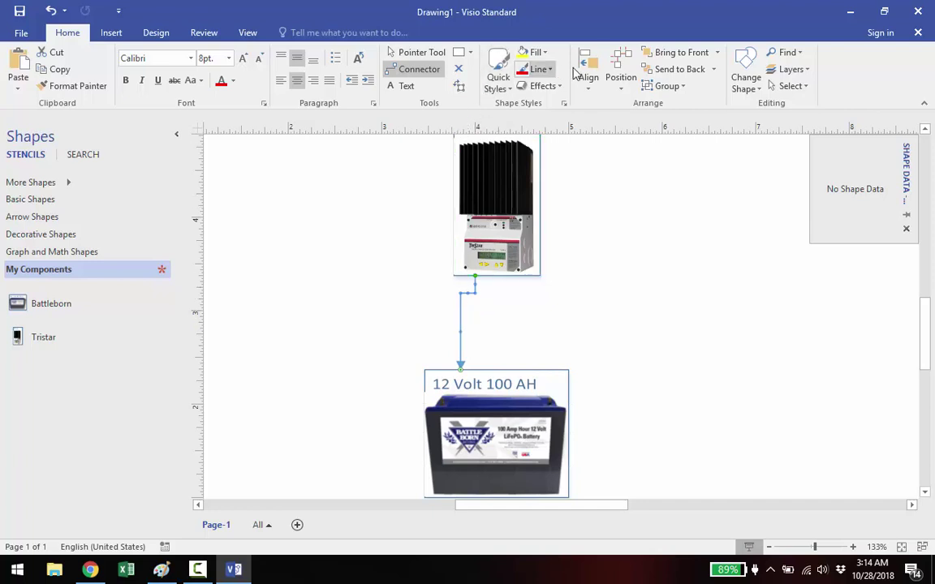
left_click(537, 69)
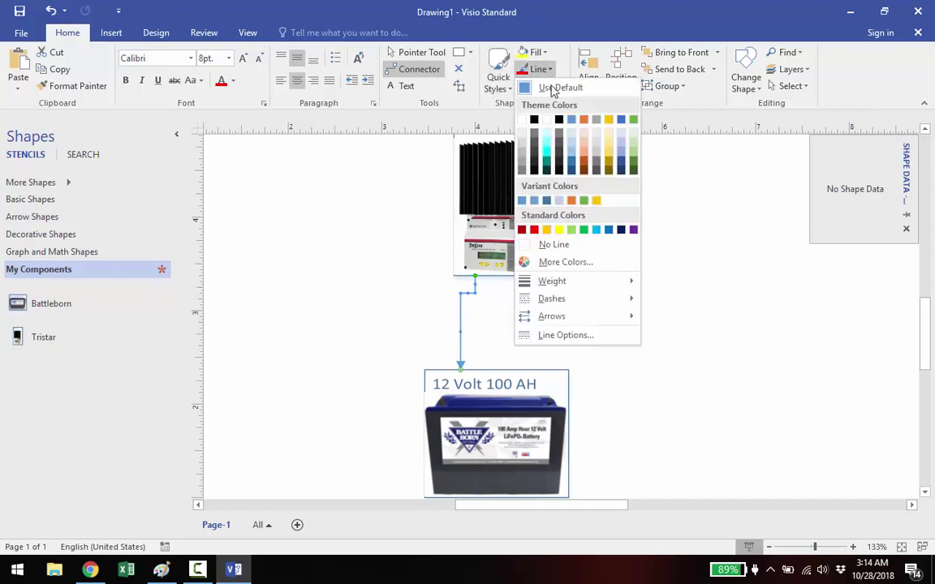
left_click(534, 231)
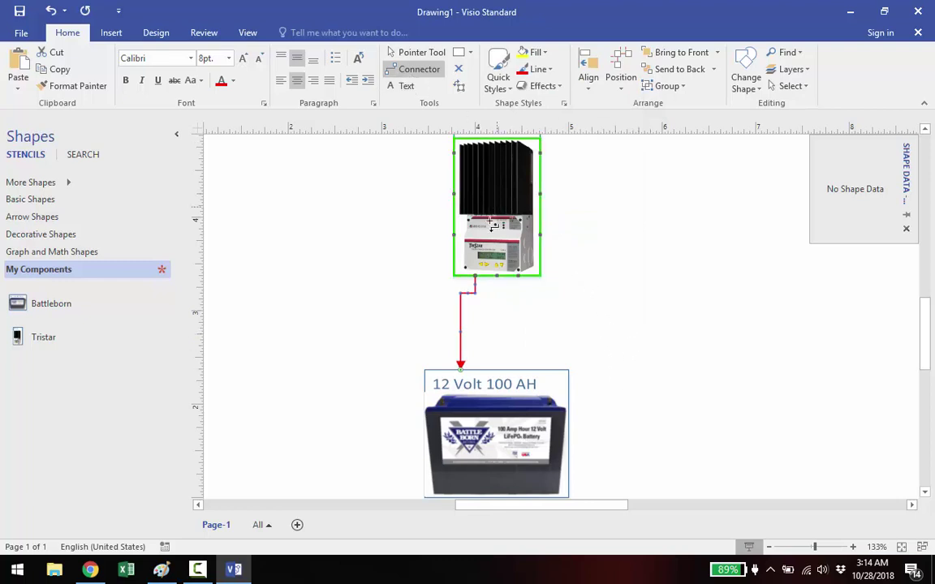
Draw a second, black connector from the Tristar to the battery
left_click(519, 276)
left_click_drag(519, 276, 532, 369)
left_click(550, 71)
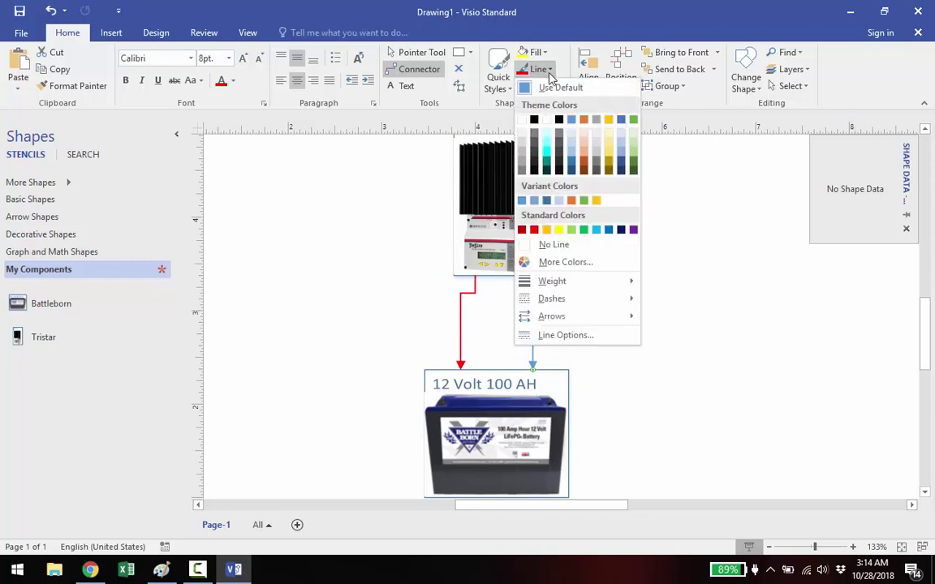
left_click(535, 120)
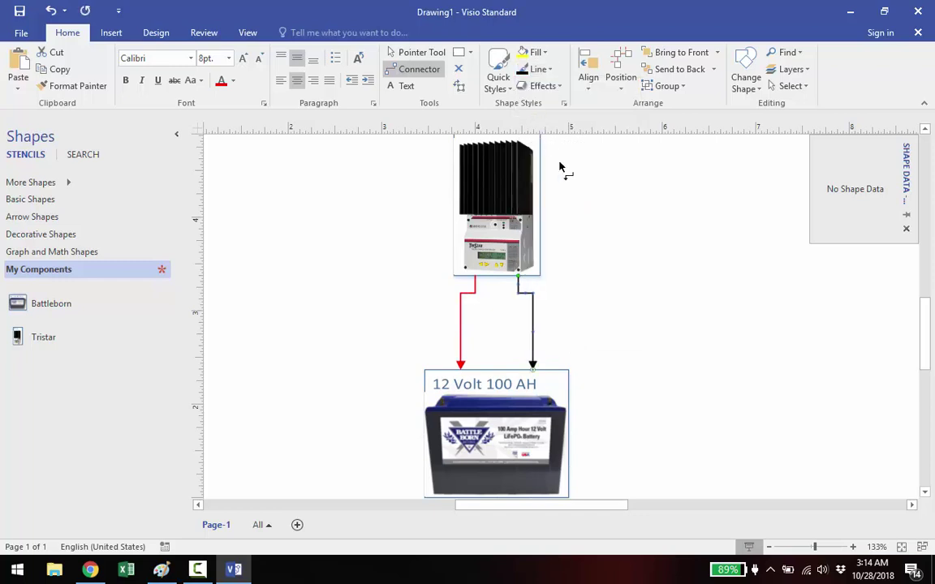
left_click(604, 257)
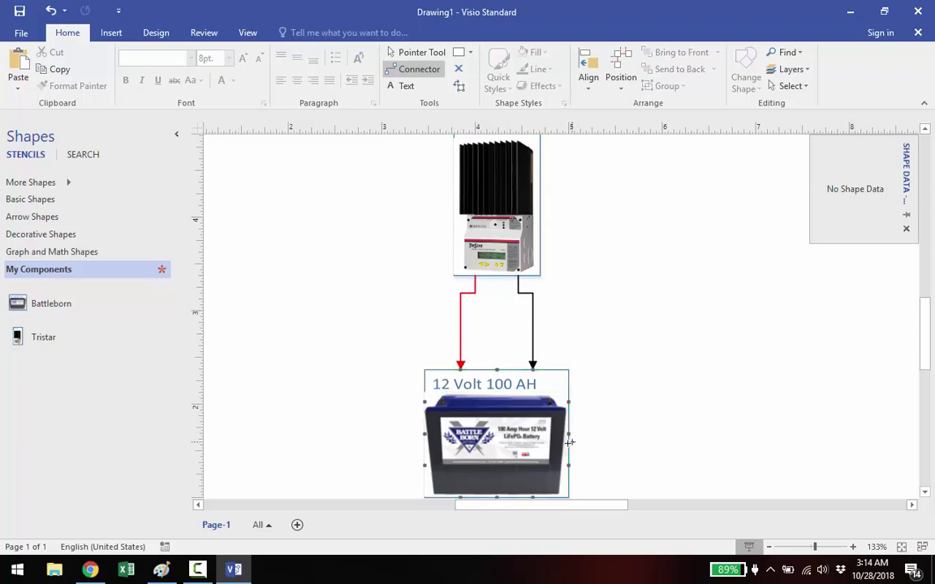
Move the battery right and down, and lower the red connector's horizontal bend
key("ctrl+1")
left_click(513, 434)
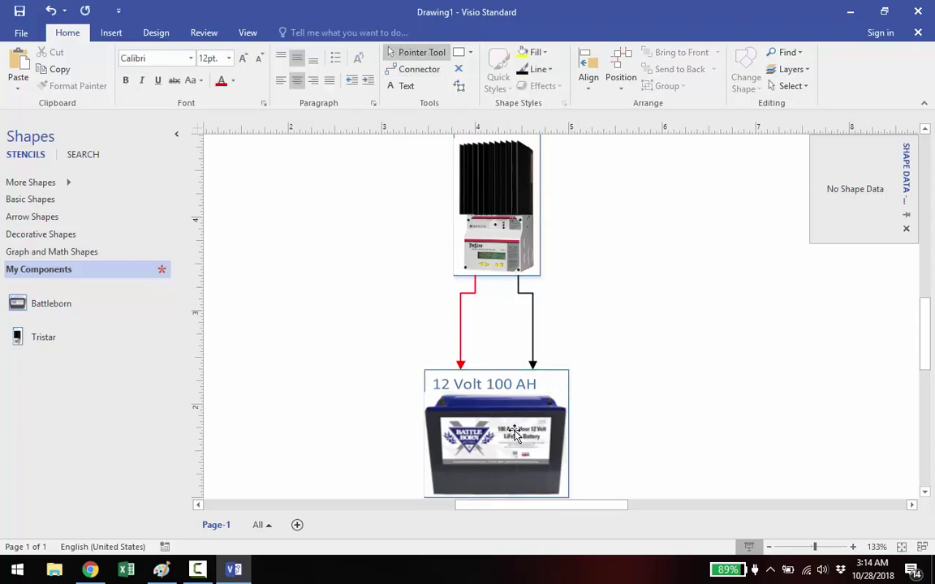
left_click_drag(509, 424, 498, 450)
left_click_drag(456, 394, 549, 412)
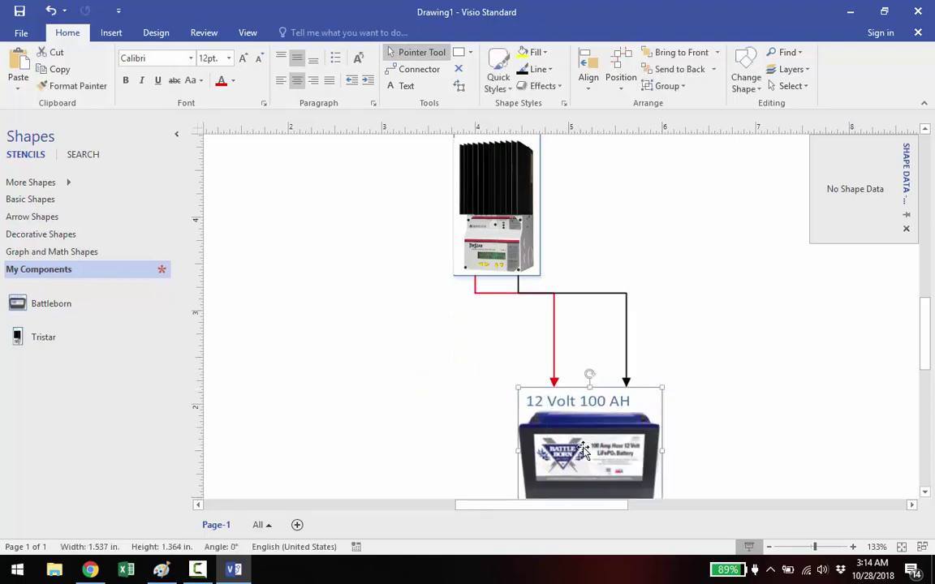
left_click(504, 294)
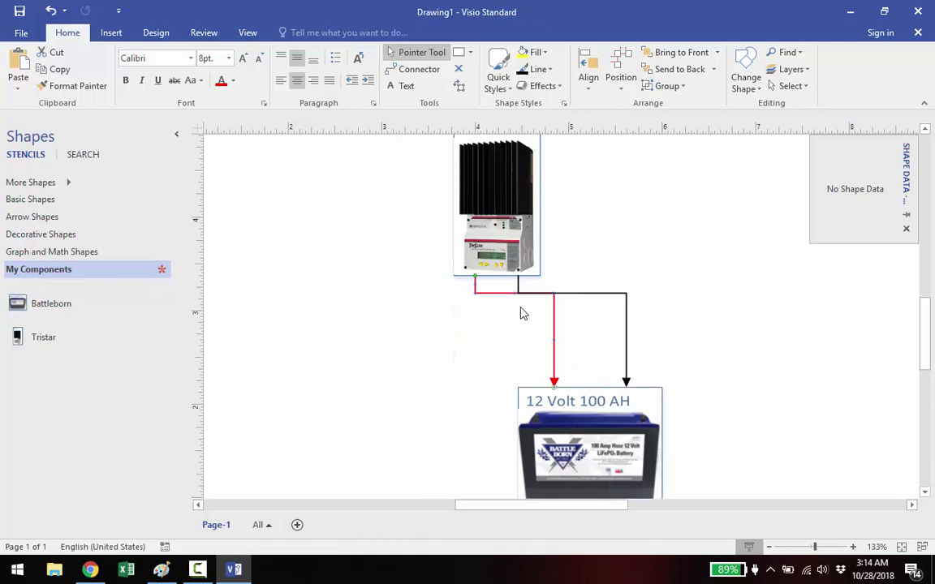
left_click_drag(513, 294, 516, 333)
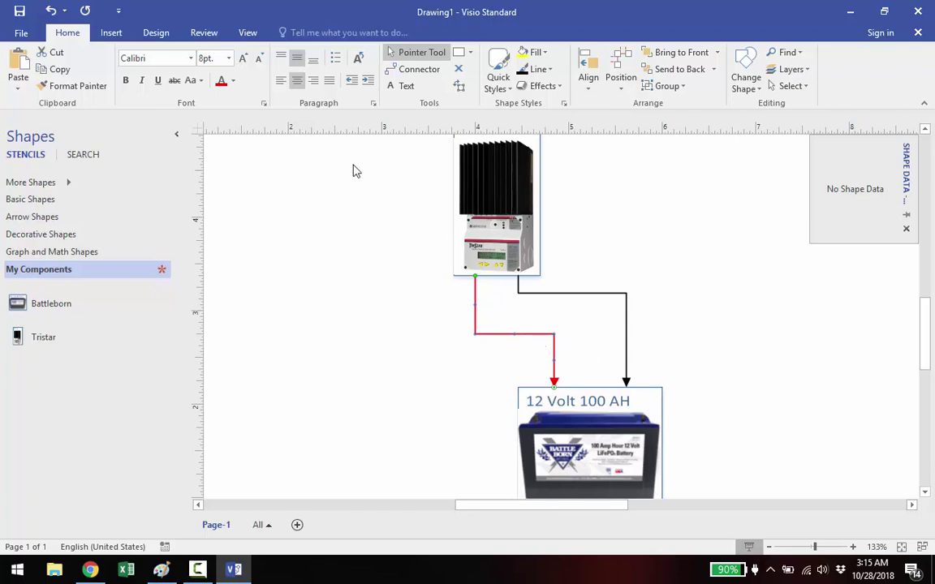
In Print Page Setup, fit the drawing to 1 sheet across by 1 sheet down
left_click(22, 33)
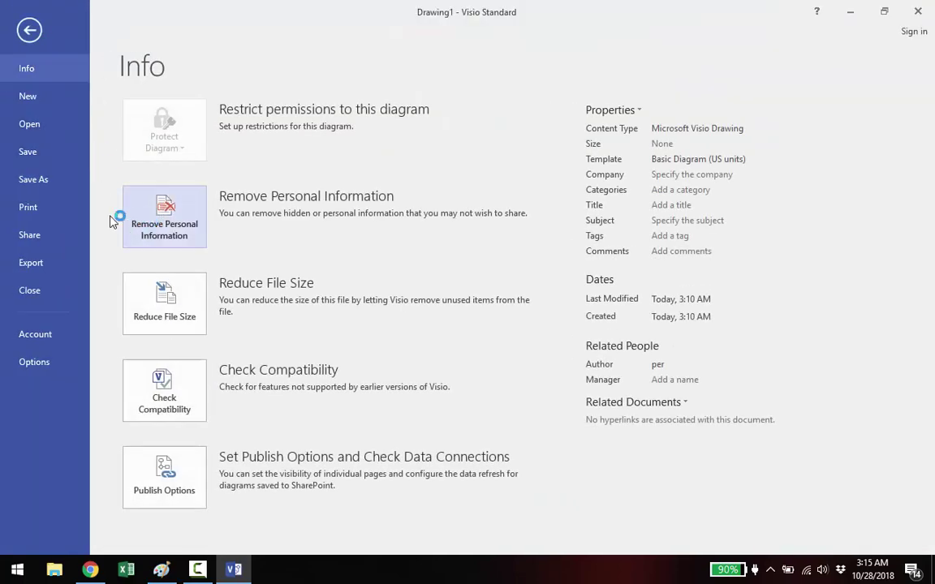
left_click(36, 207)
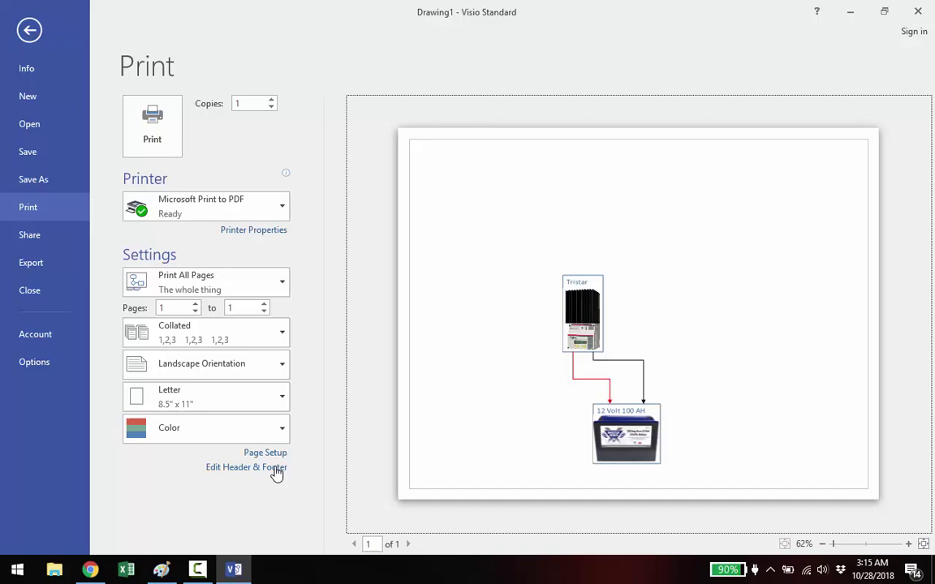
left_click(247, 454)
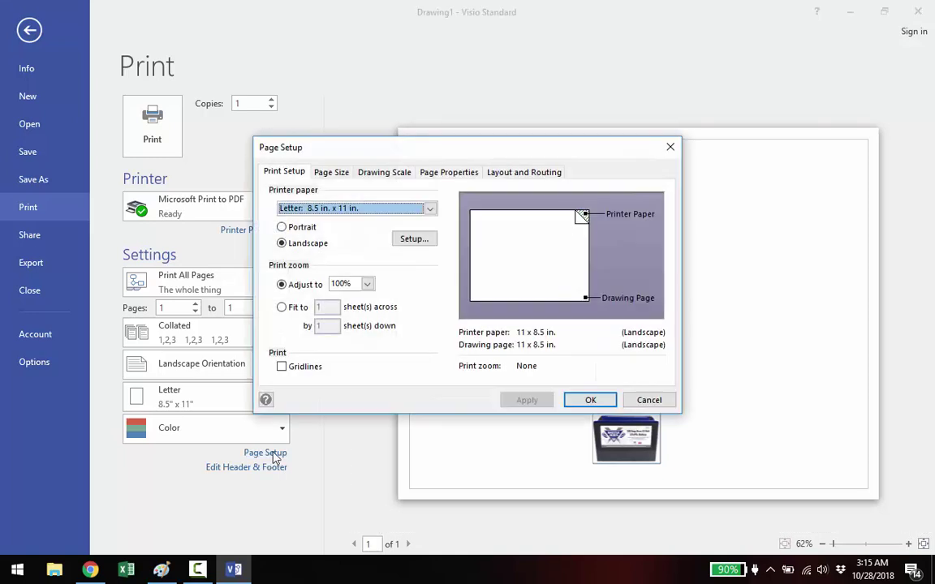
left_click(286, 309)
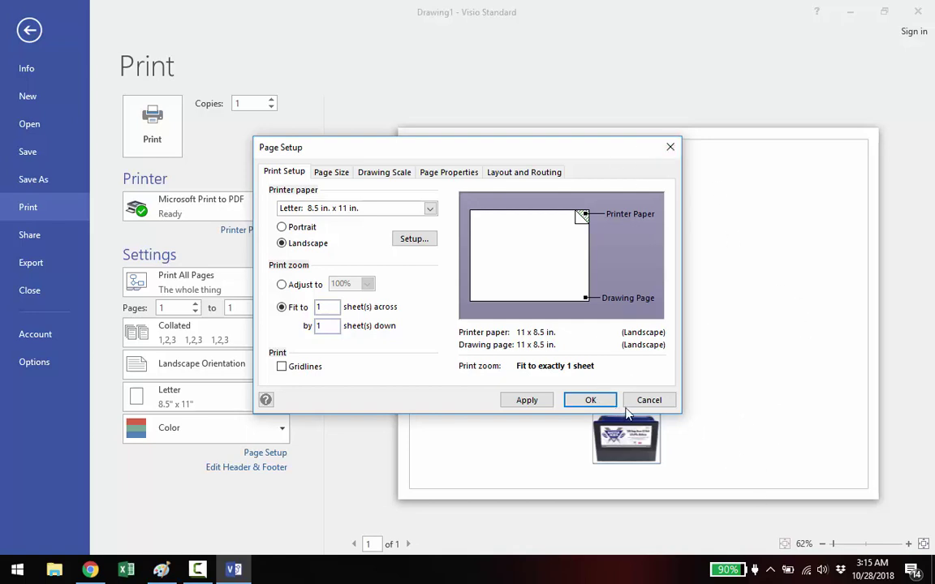
left_click(659, 400)
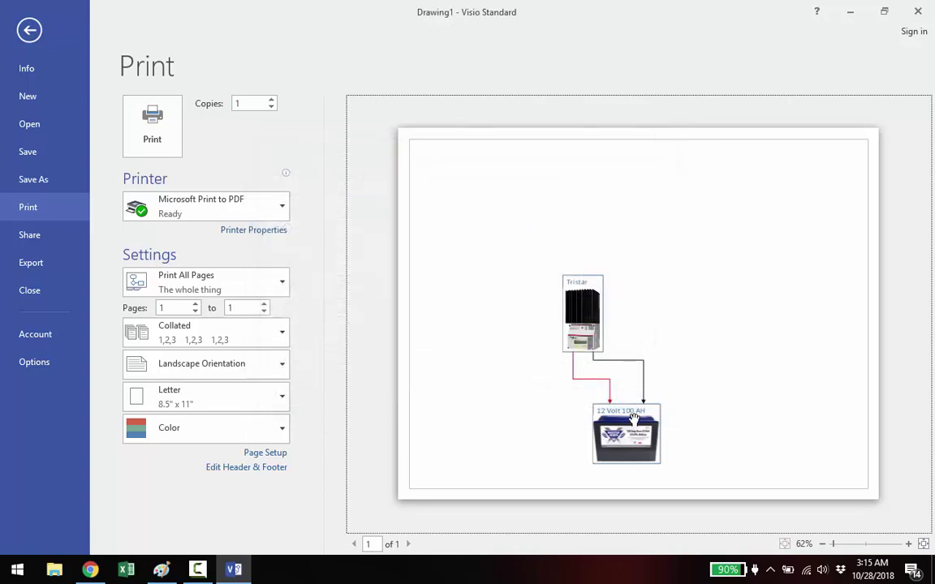
Exit the Print view back to the wired Tristar and battery diagram
key("Escape")
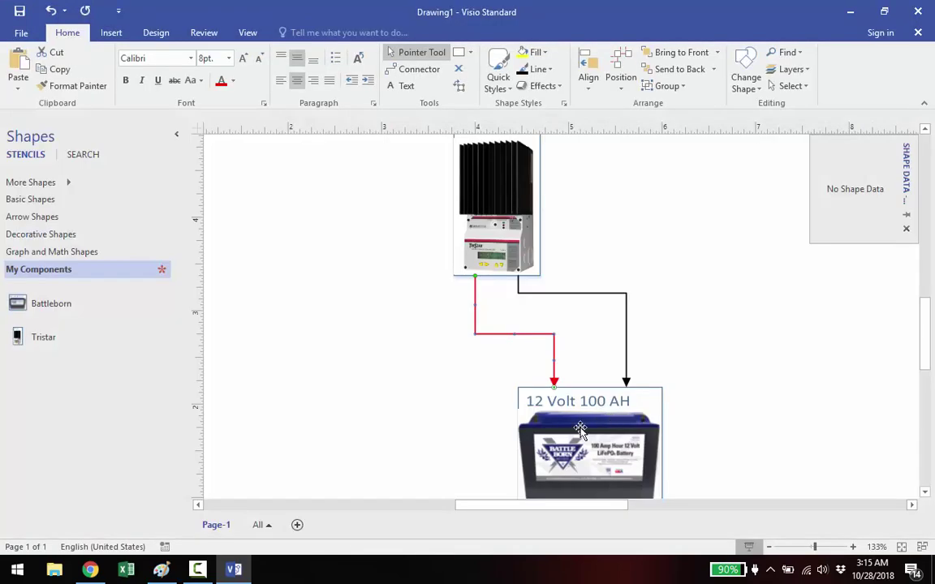